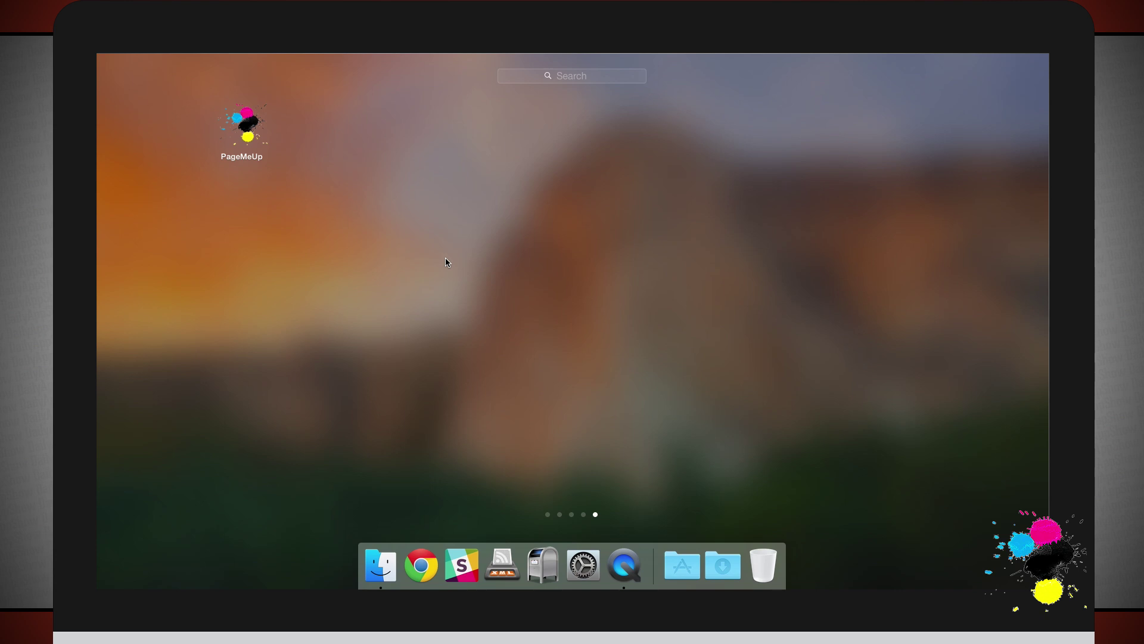
# Step: Launch PageMeUp with a new Untitled document, then hide it with F11 to reach the desktop
pyautogui.click(248, 132)
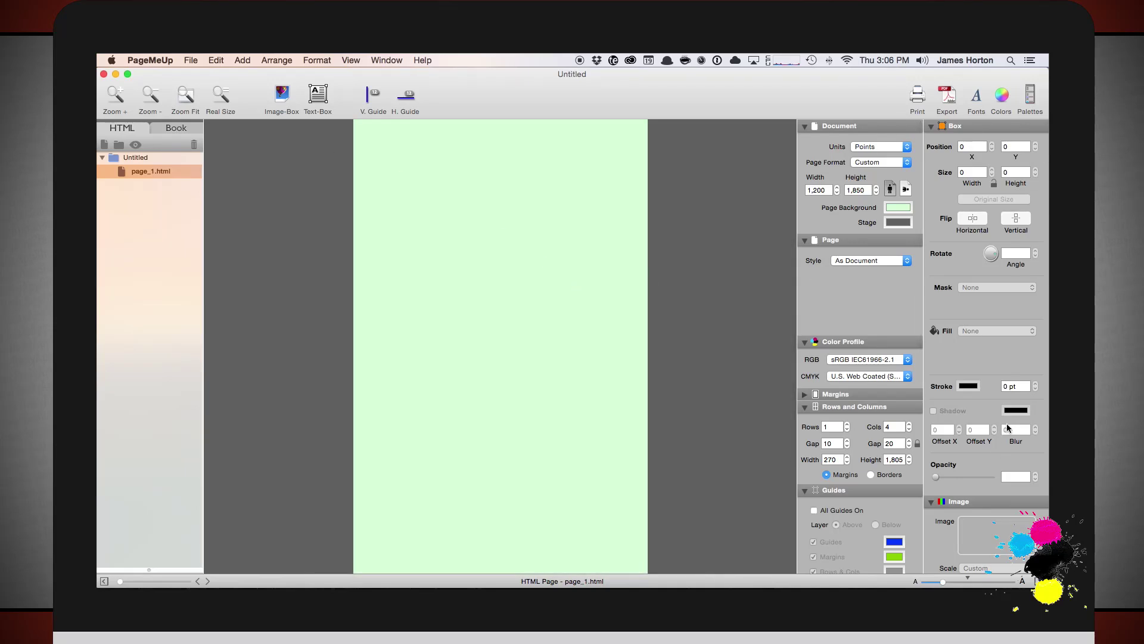
pyautogui.moveTo(918, 444)
pyautogui.press('F11')
pyautogui.press('F11')
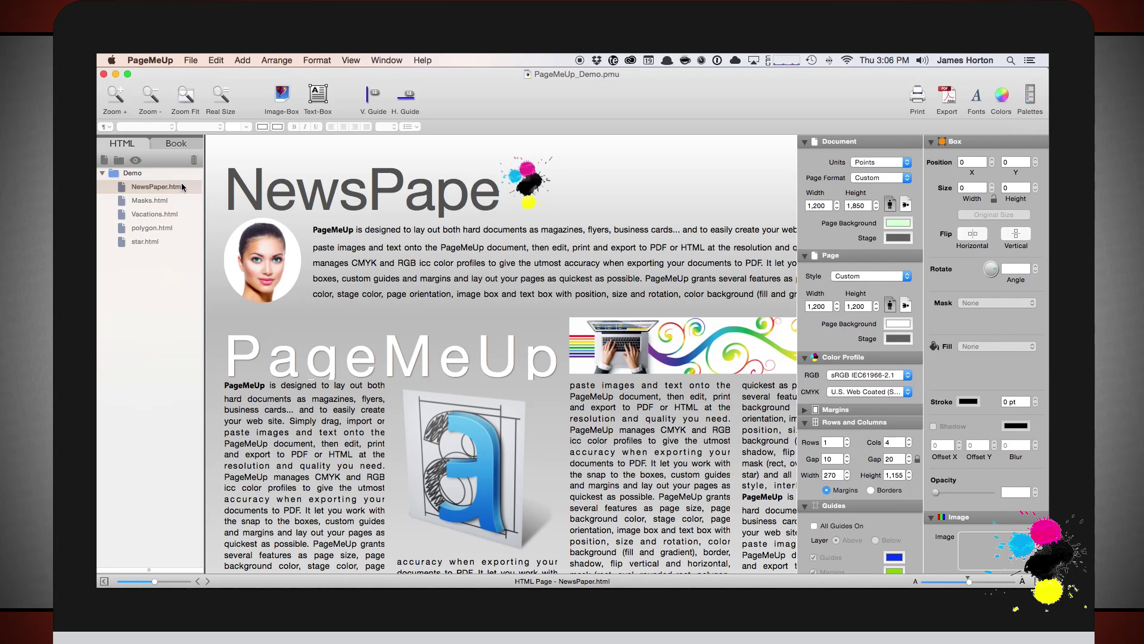
# Step: View the demo's Masks, Vacations, polygon and star pages, then return to NewsPaper.html
pyautogui.doubleClick(150, 196)
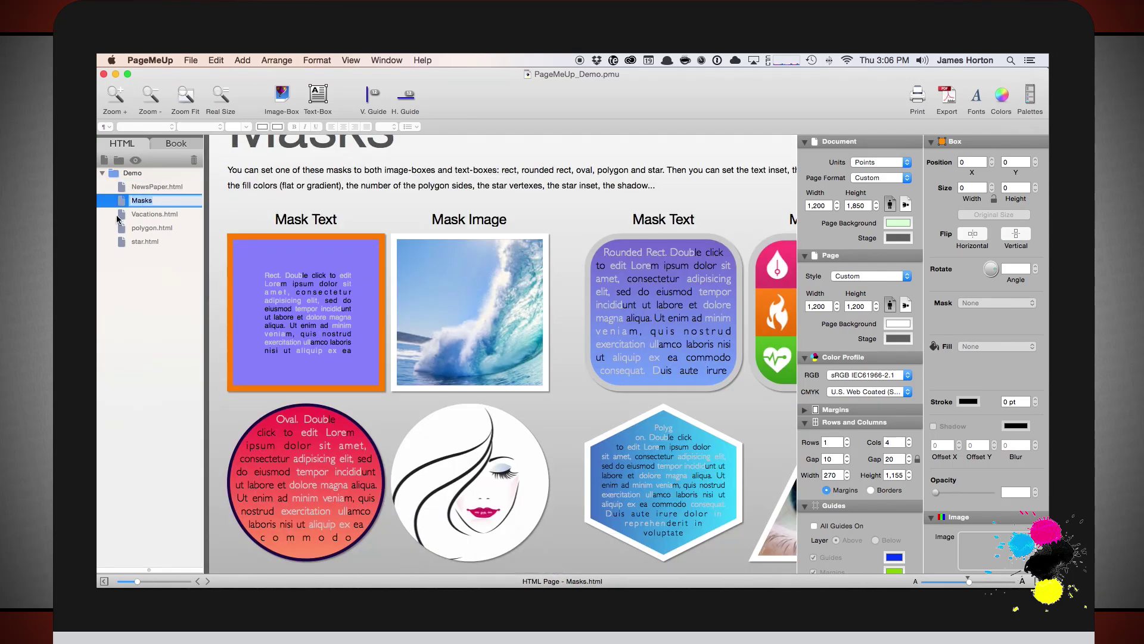
pyautogui.click(149, 215)
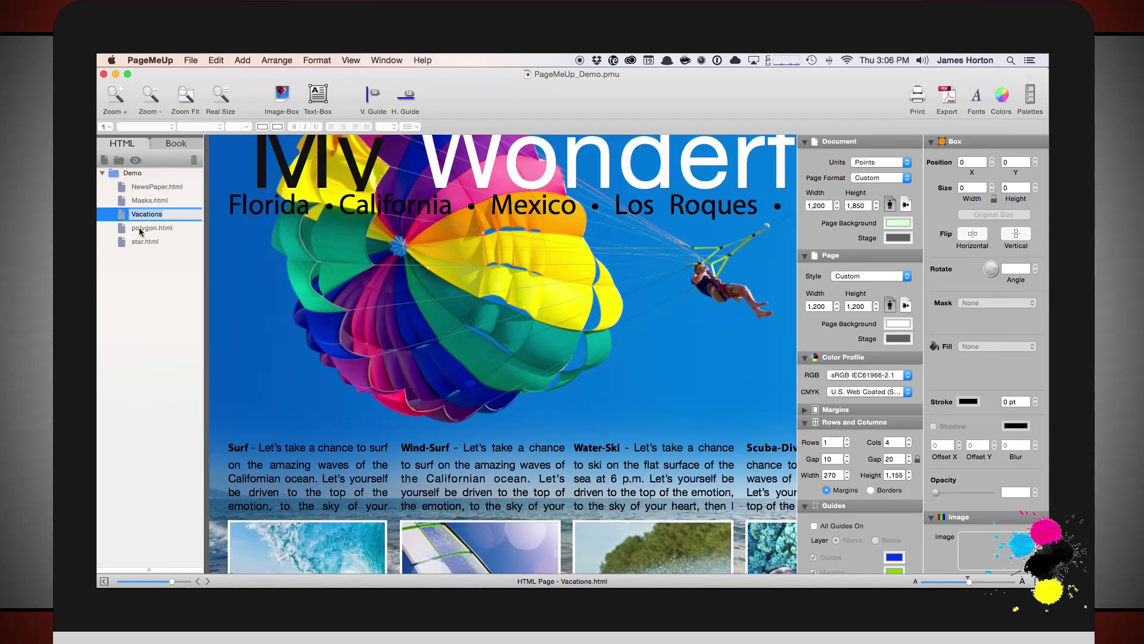
pyautogui.click(142, 231)
pyautogui.doubleClick(142, 242)
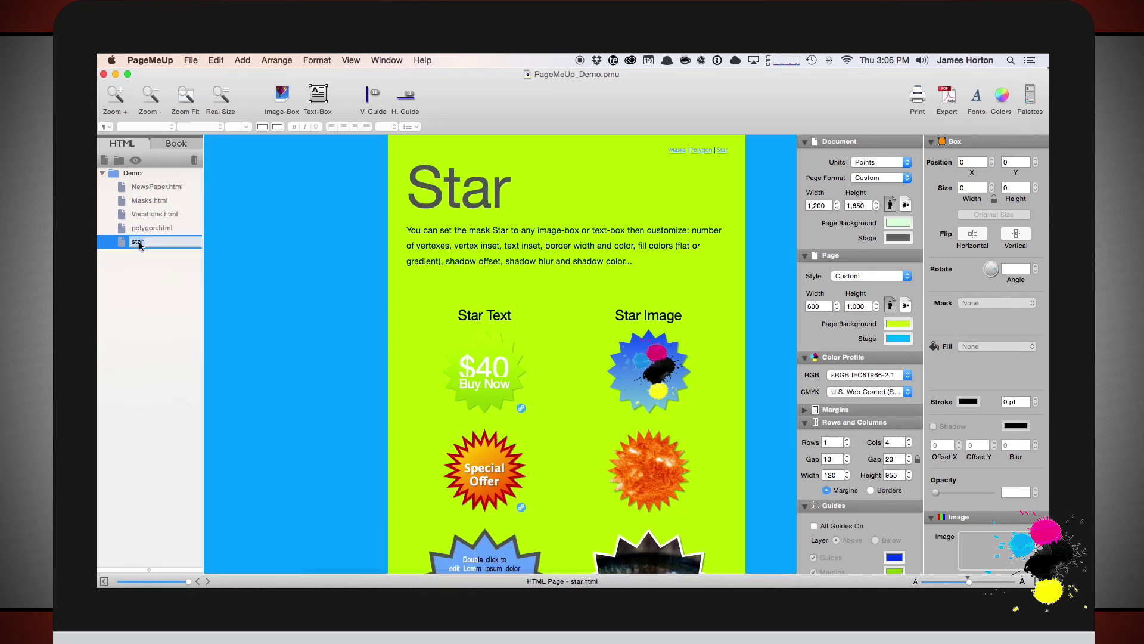
pyautogui.click(144, 187)
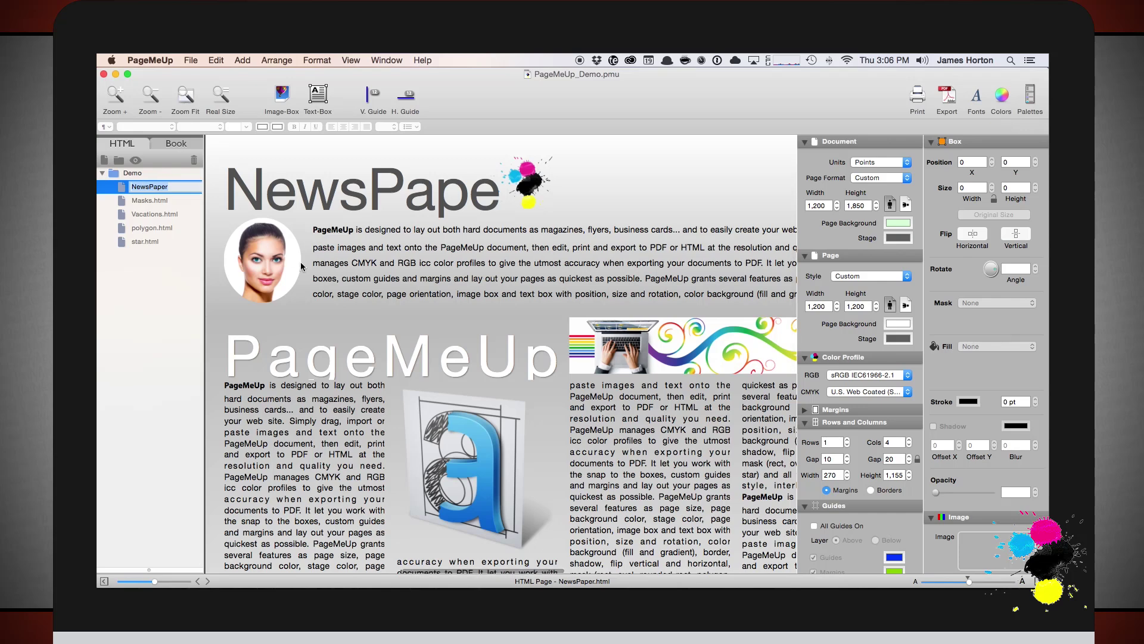
pyautogui.click(368, 249)
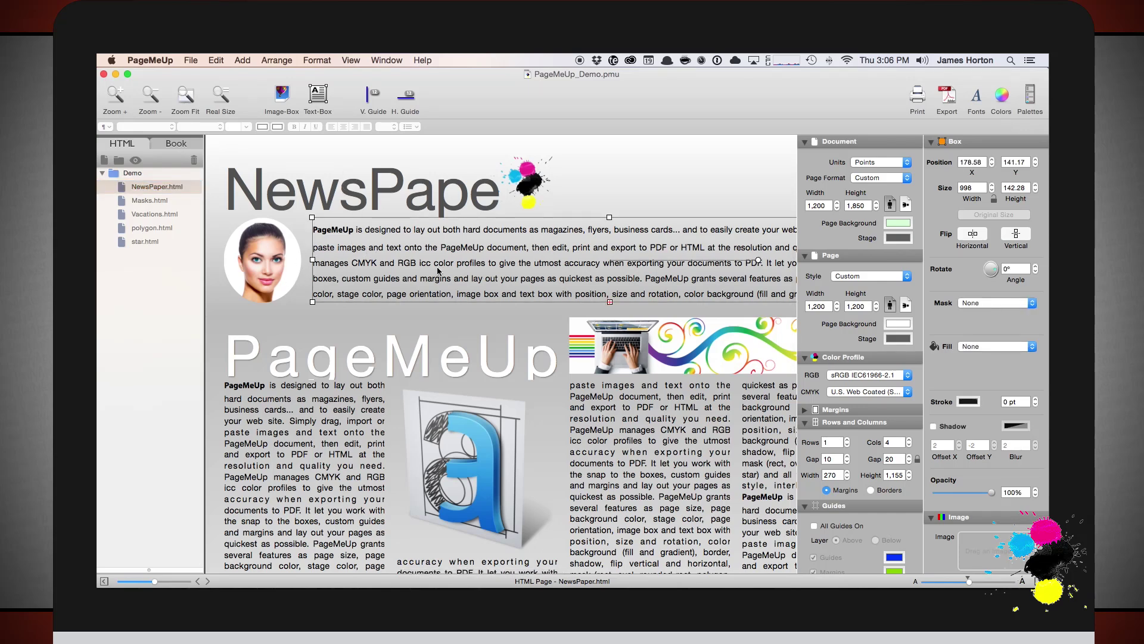
pyautogui.doubleClick(464, 263)
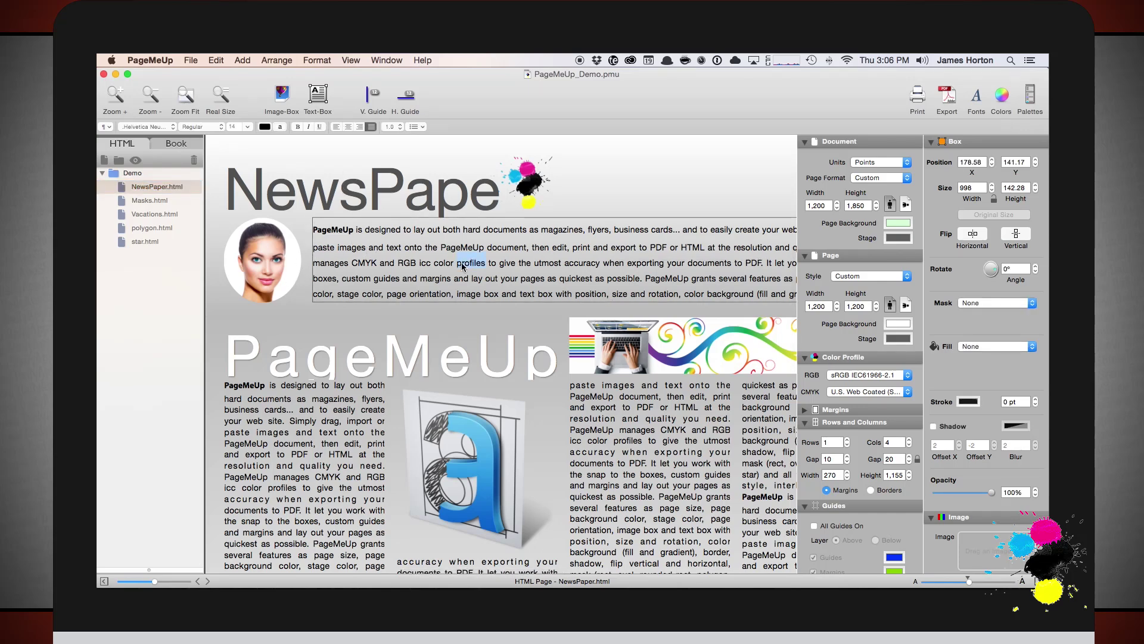
pyautogui.click(402, 192)
pyautogui.click(249, 264)
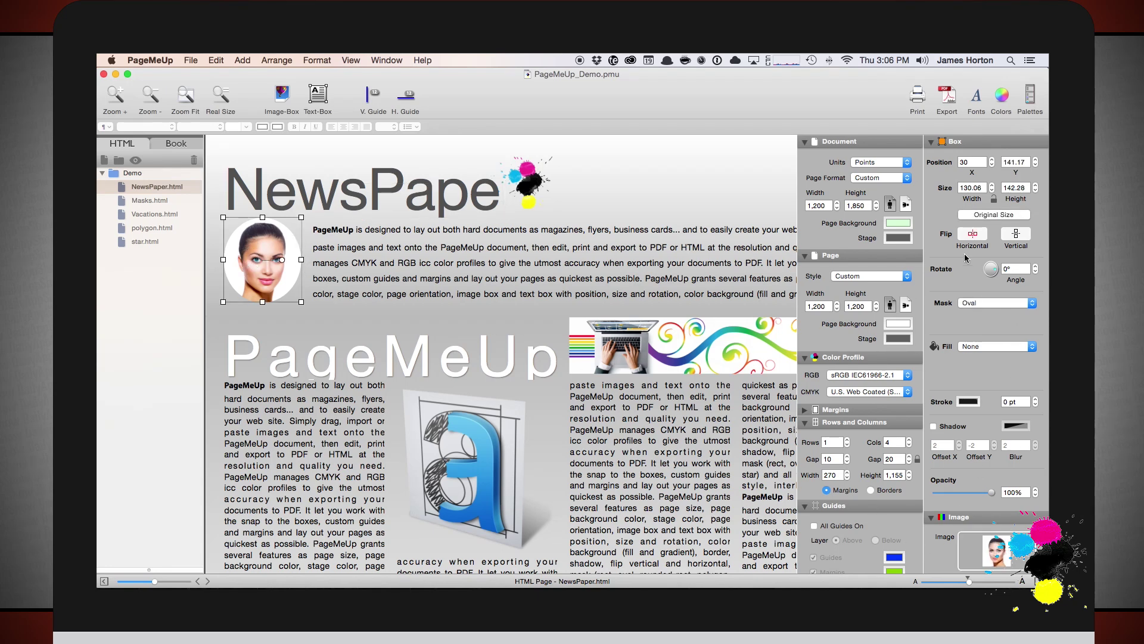
pyautogui.scroll(-6, 965, 258)
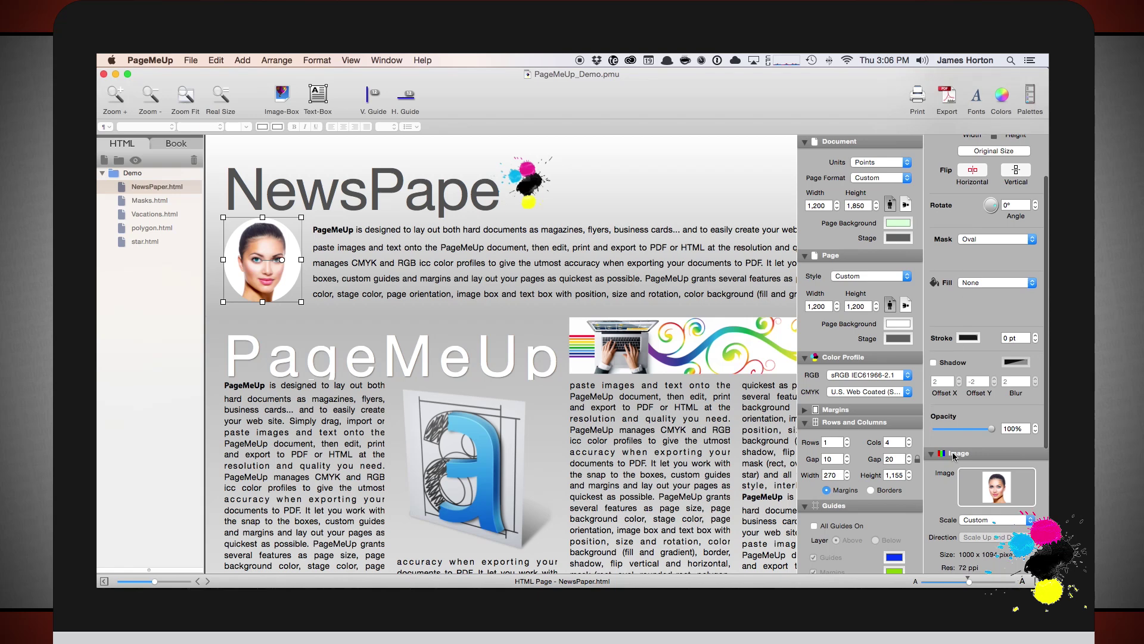
pyautogui.click(986, 404)
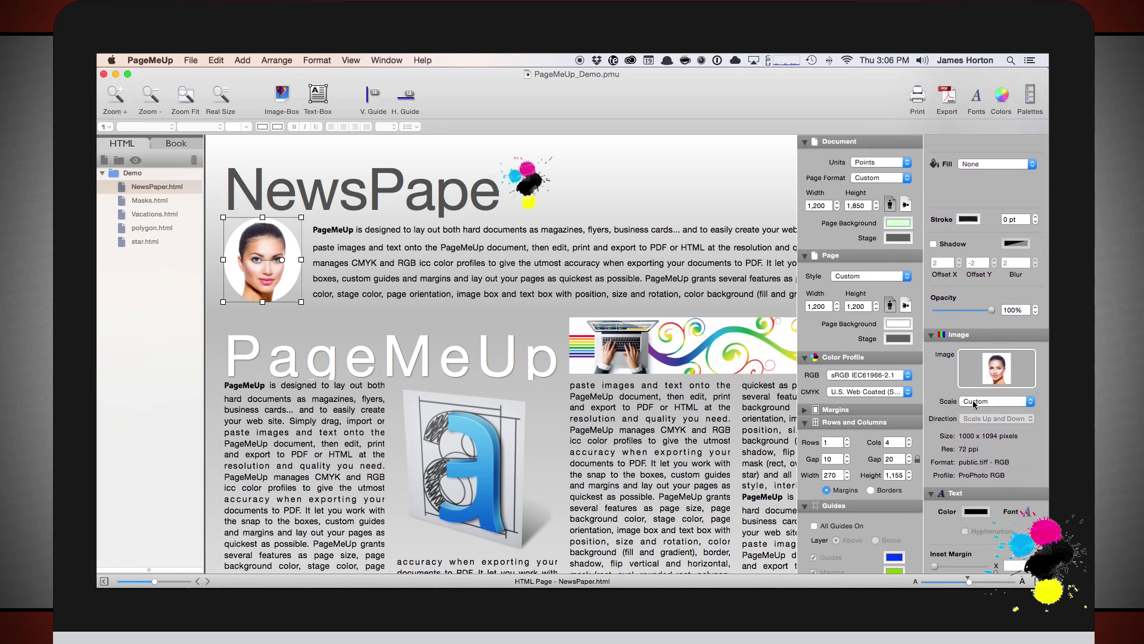
pyautogui.click(983, 404)
pyautogui.moveTo(302, 302); pyautogui.dragTo(331, 302)
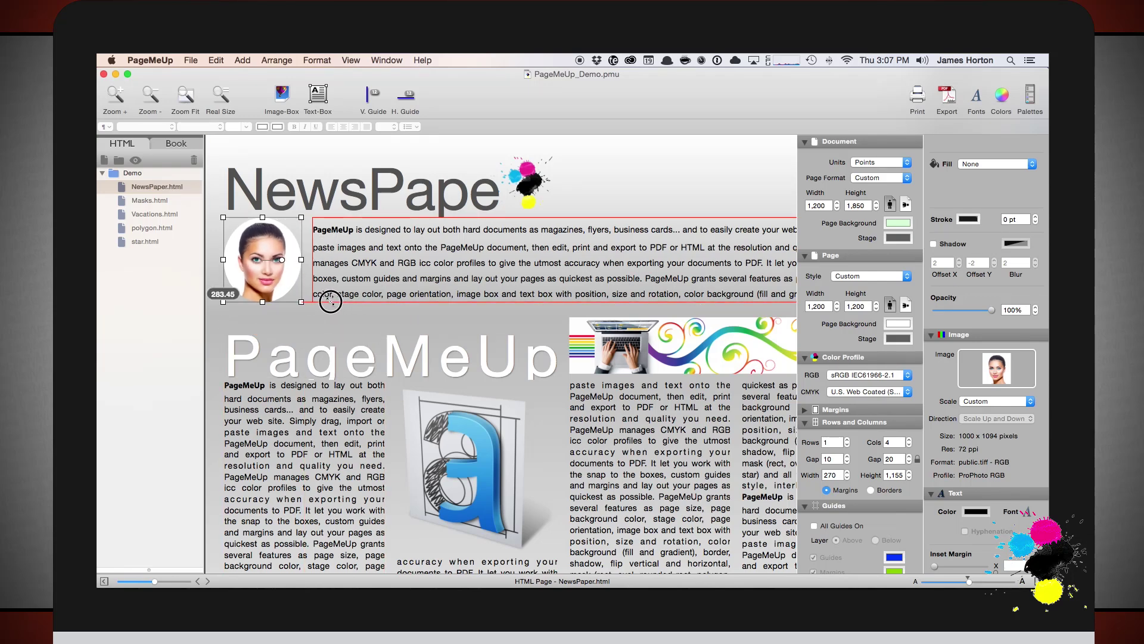
pyautogui.moveTo(330, 302)
pyautogui.mouseDown()
pyautogui.moveTo(367, 327)
pyautogui.moveTo(329, 301)
pyautogui.mouseUp()
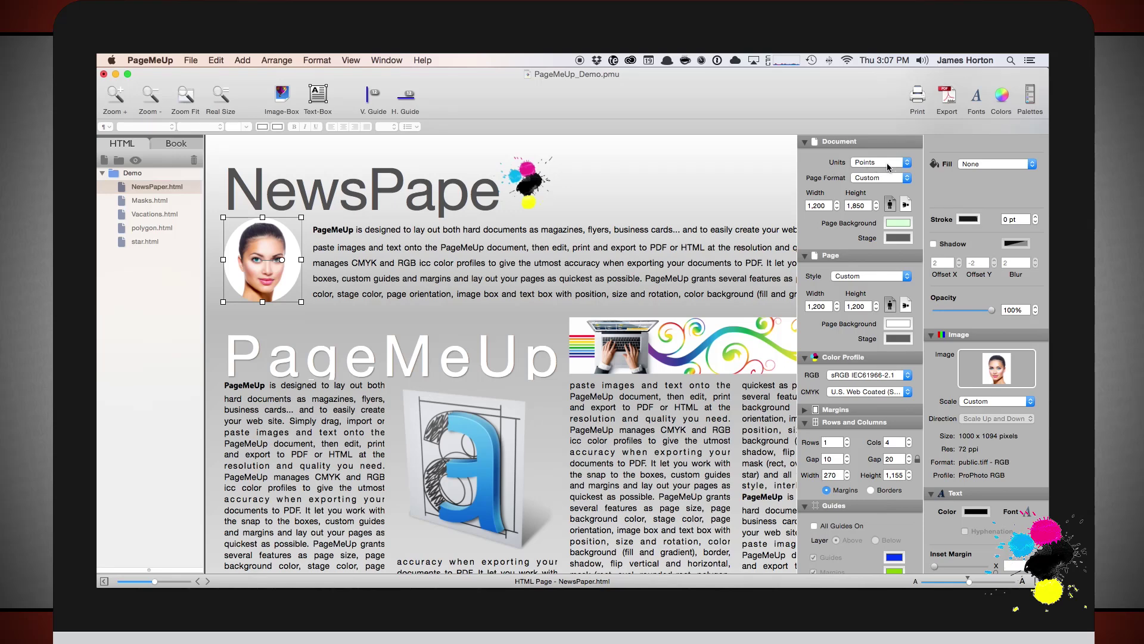
# Step: Keep Points units and the Custom page format, then zoom to fit the whole page
pyautogui.click(888, 166)
pyautogui.click(886, 167)
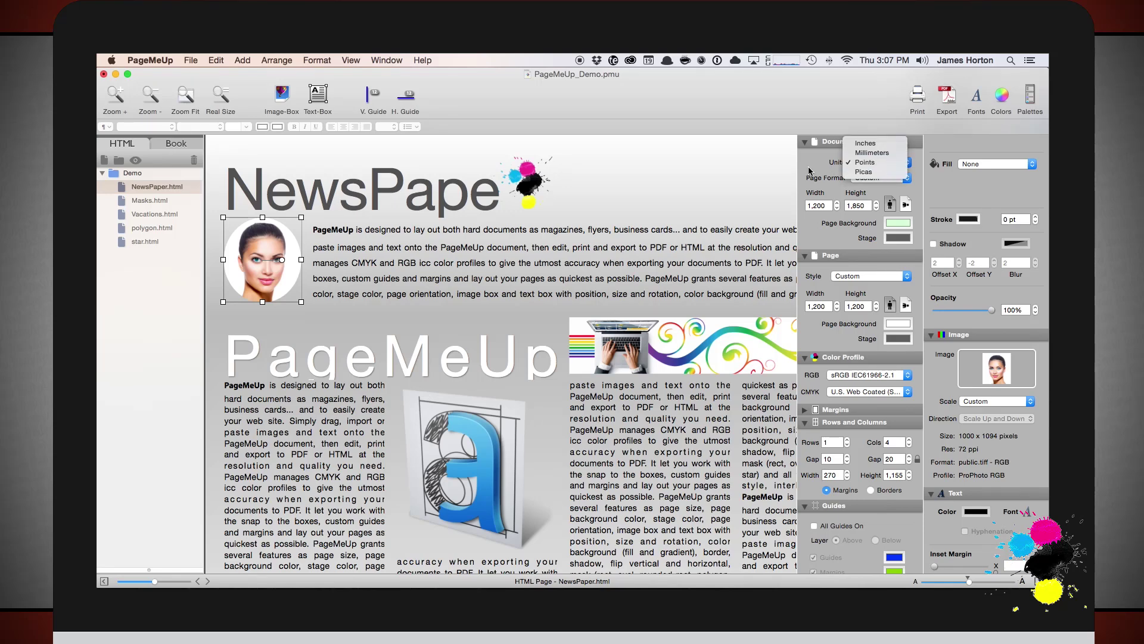
pyautogui.click(874, 182)
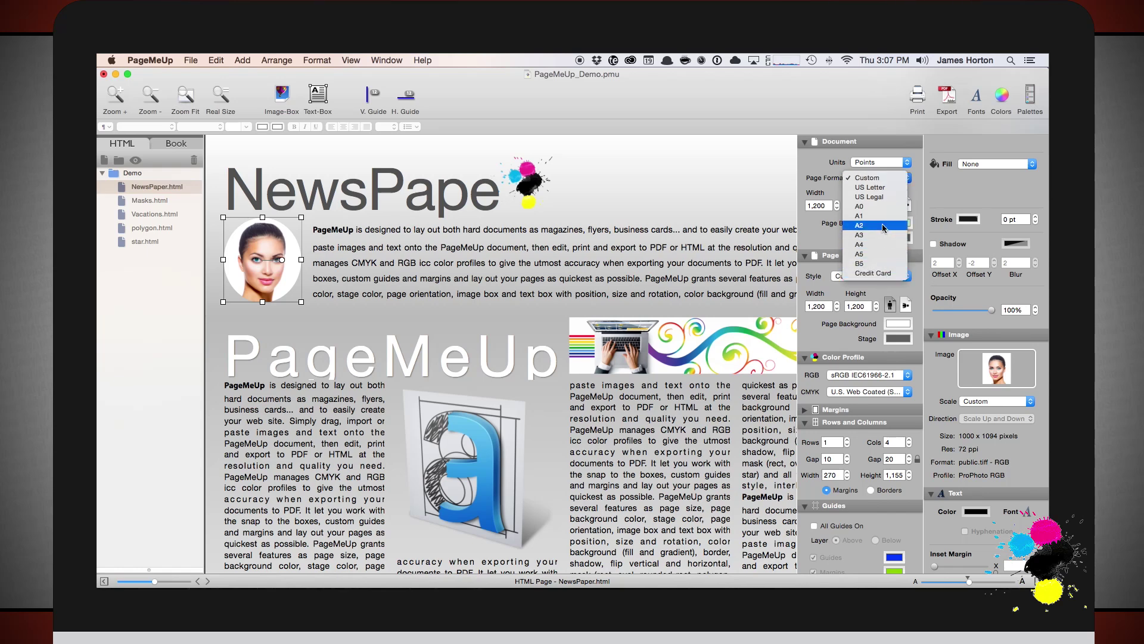
pyautogui.click(809, 171)
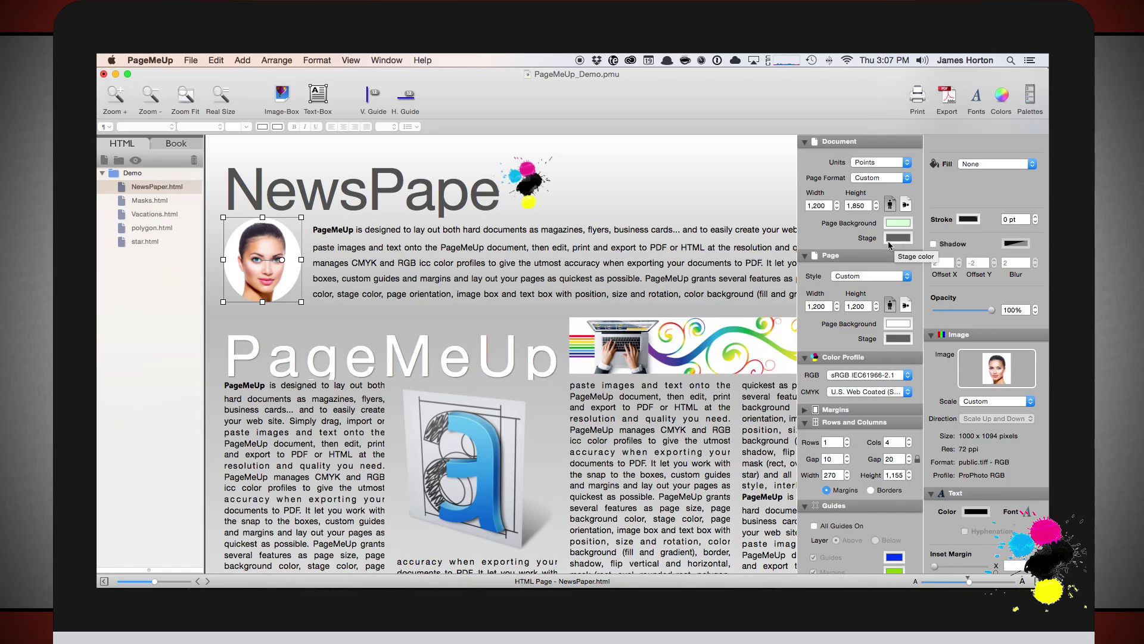
pyautogui.press('super+0')
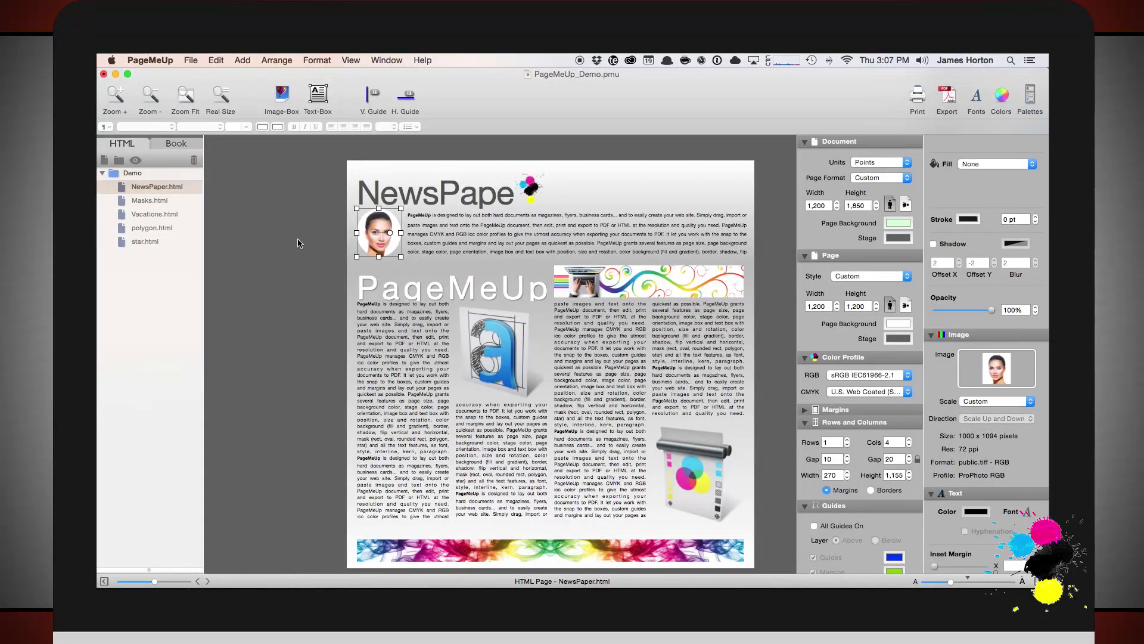
pyautogui.click(660, 174)
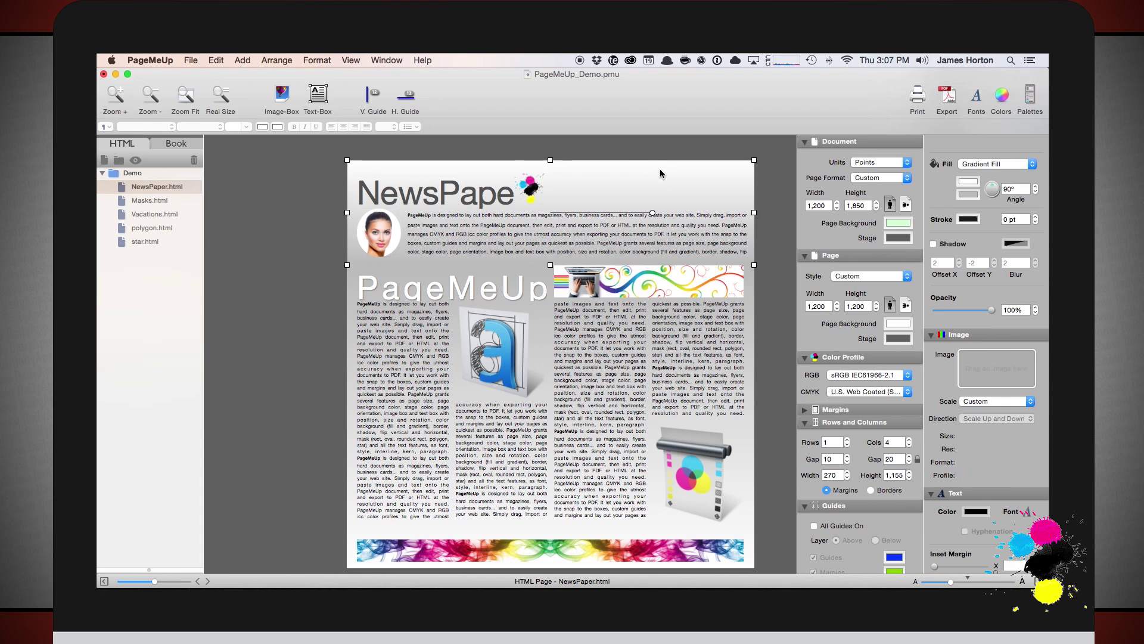
pyautogui.click(622, 183)
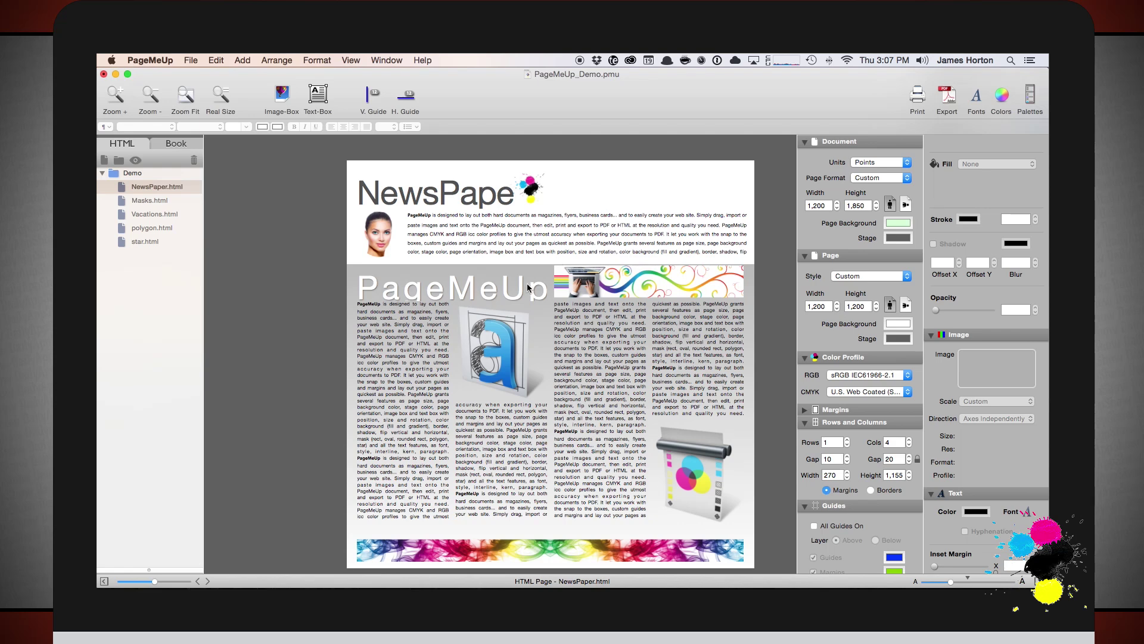
pyautogui.click(537, 272)
pyautogui.click(535, 350)
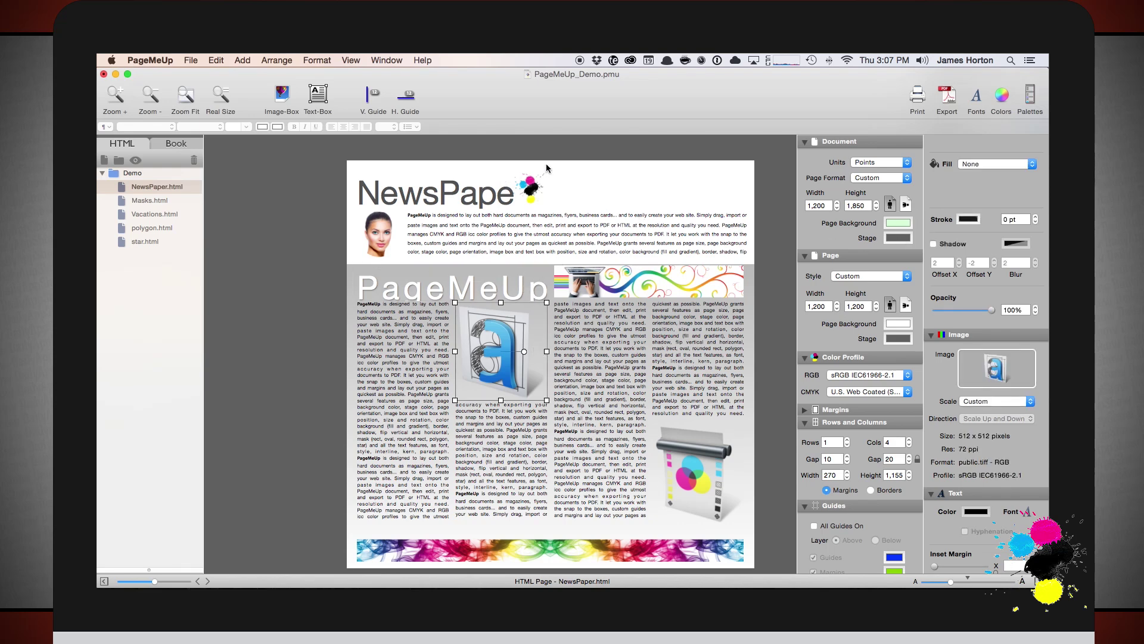
pyautogui.click(563, 216)
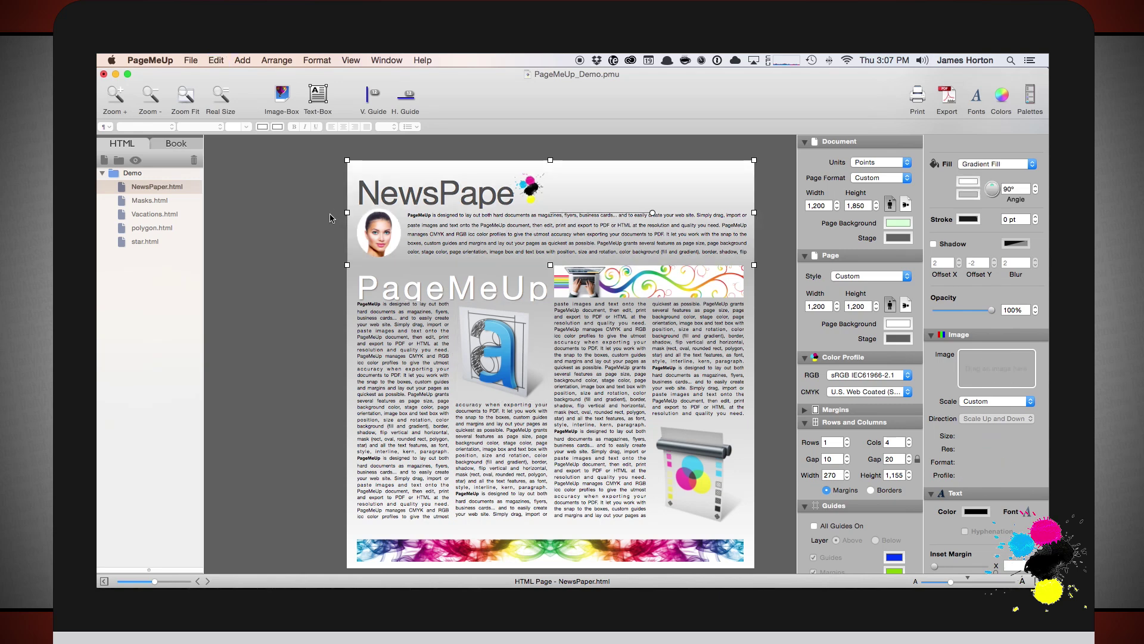
pyautogui.click(310, 228)
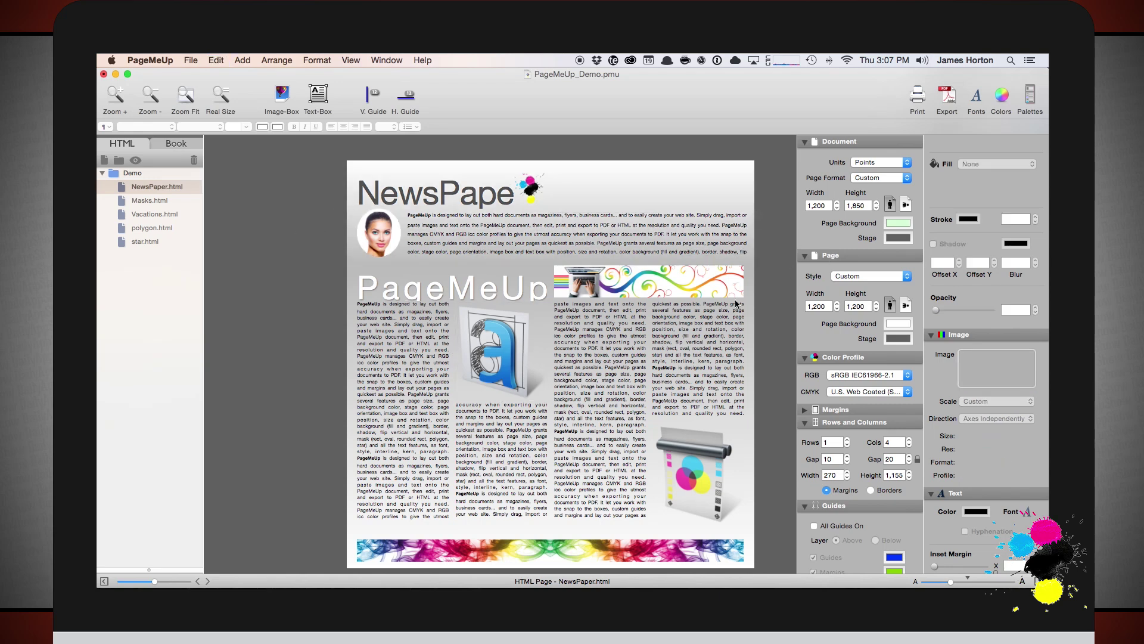
pyautogui.scroll(-4, 884, 298)
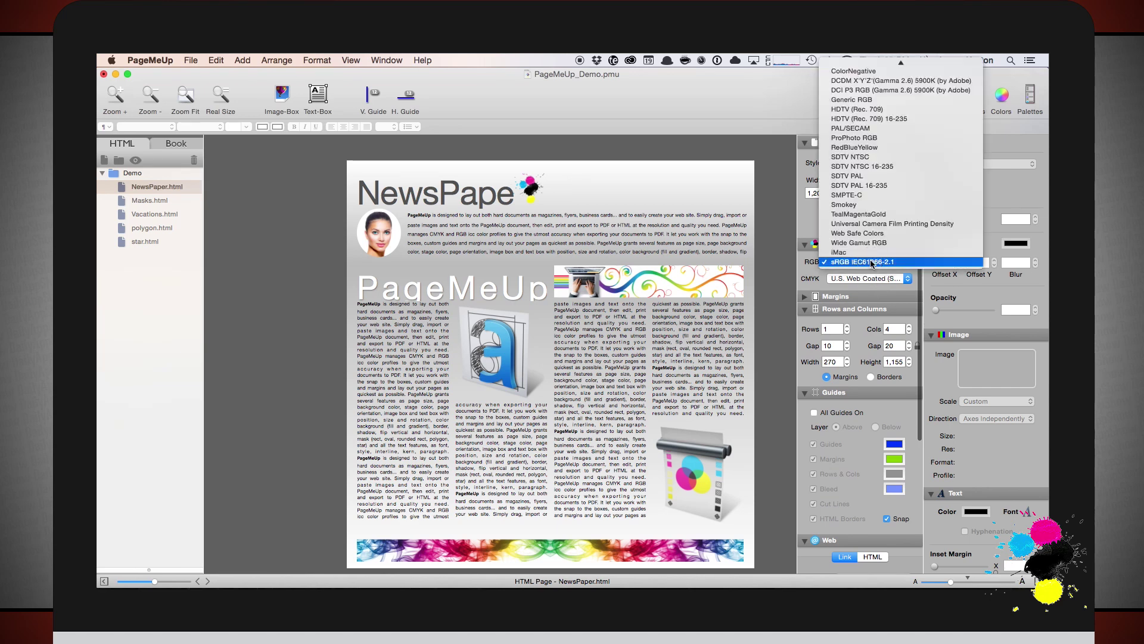
# Step: Keep the sRGB and U.S. Web Coated colour profiles and expand the Margins settings
pyautogui.click(871, 261)
pyautogui.scroll(3, 880, 197)
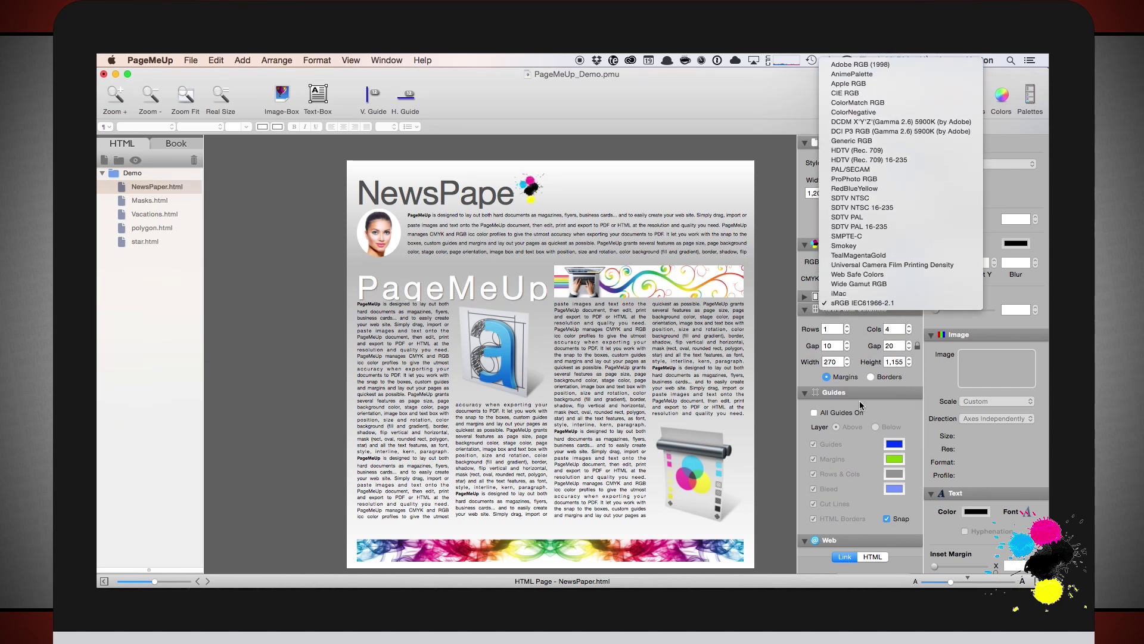
pyautogui.click(784, 317)
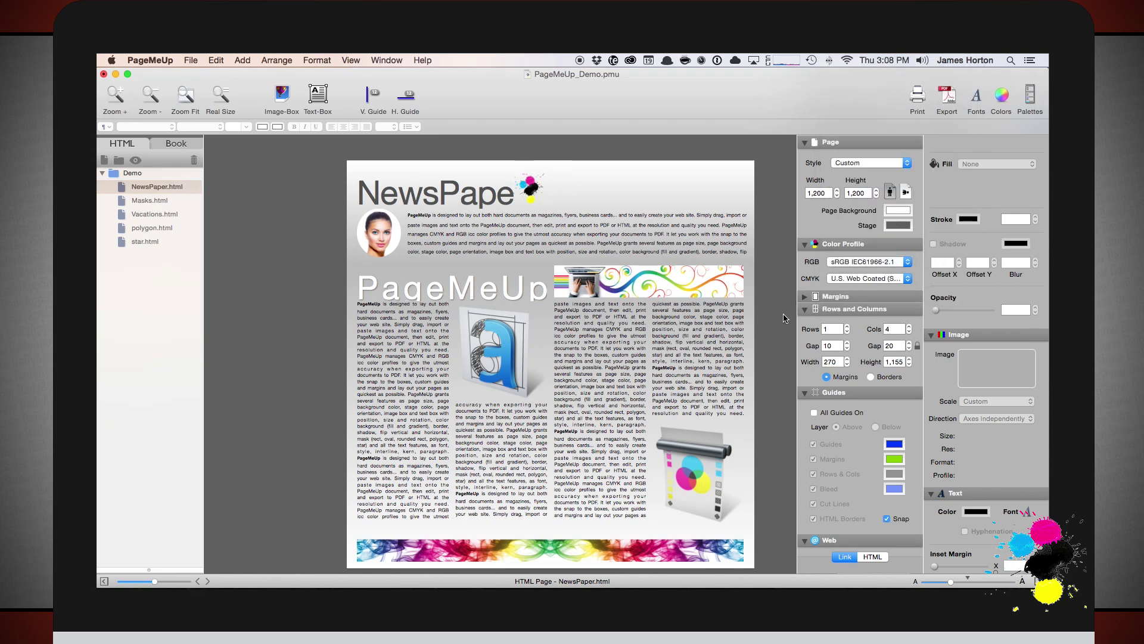
pyautogui.click(885, 280)
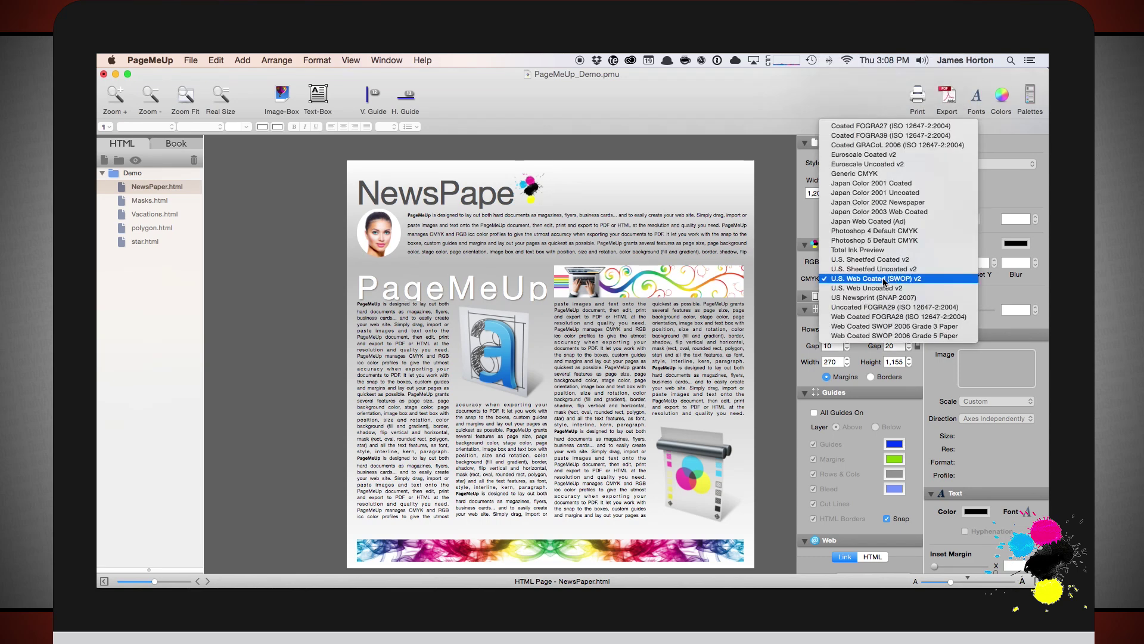
pyautogui.click(791, 276)
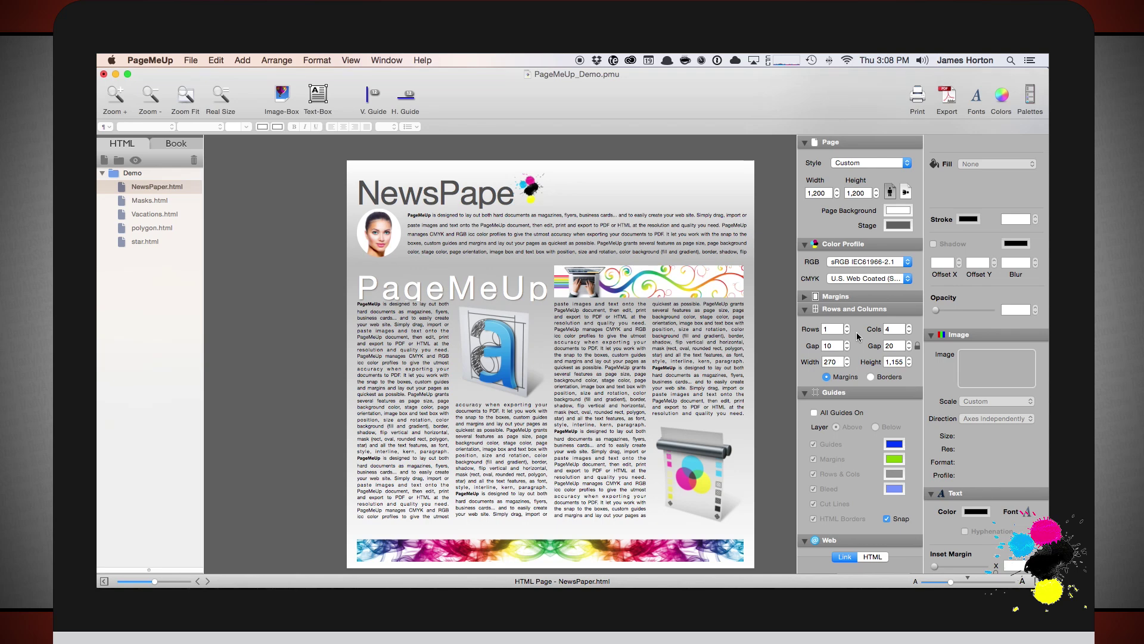
pyautogui.click(804, 296)
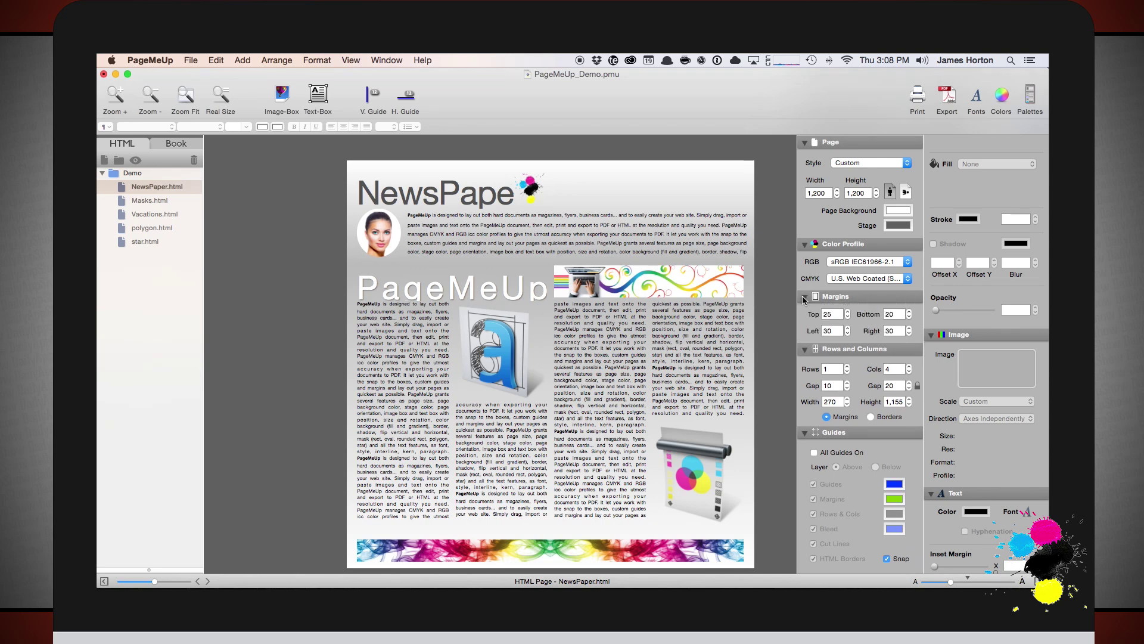
# Step: Change the page's top margin value to 30
pyautogui.click(849, 311)
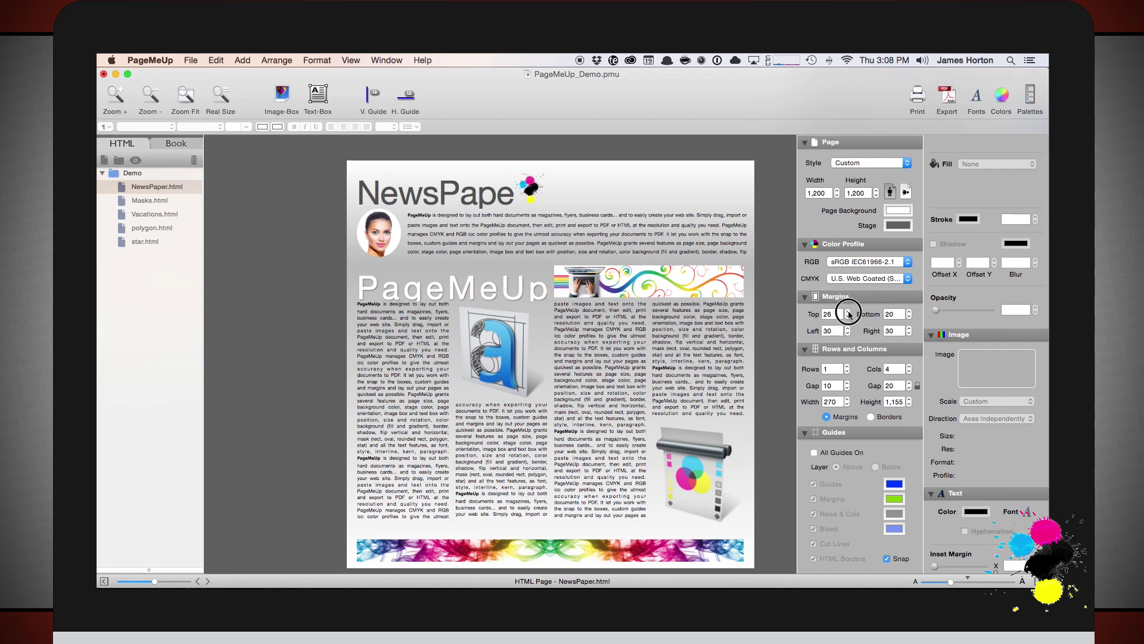
pyautogui.click(848, 311)
pyautogui.tripleClick(849, 317)
pyautogui.doubleClick(828, 314)
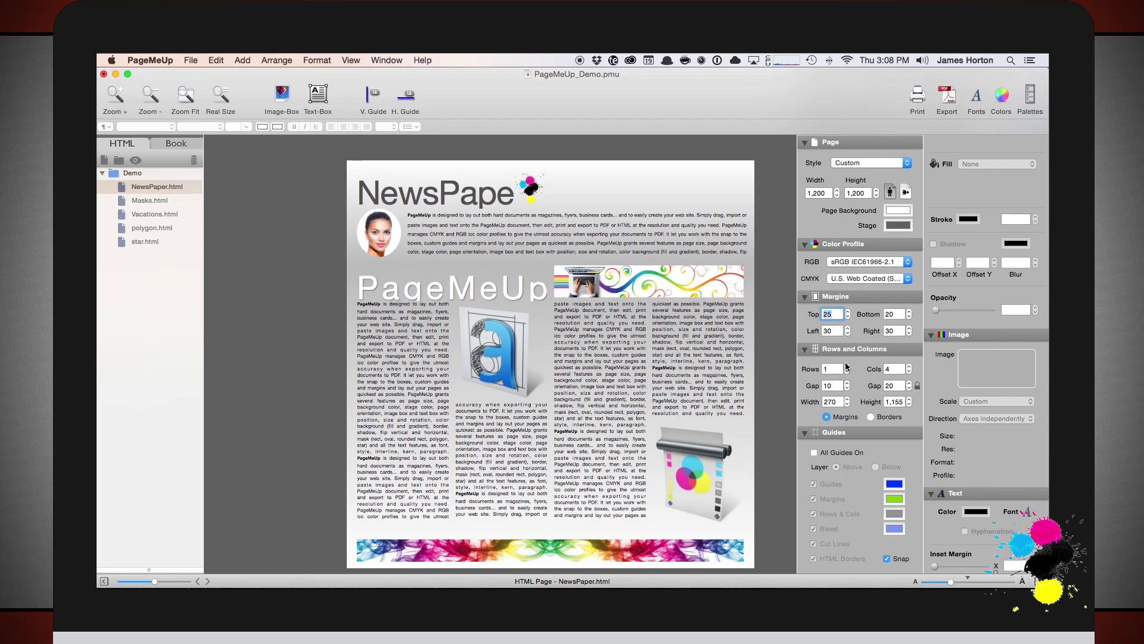
pyautogui.write('30')
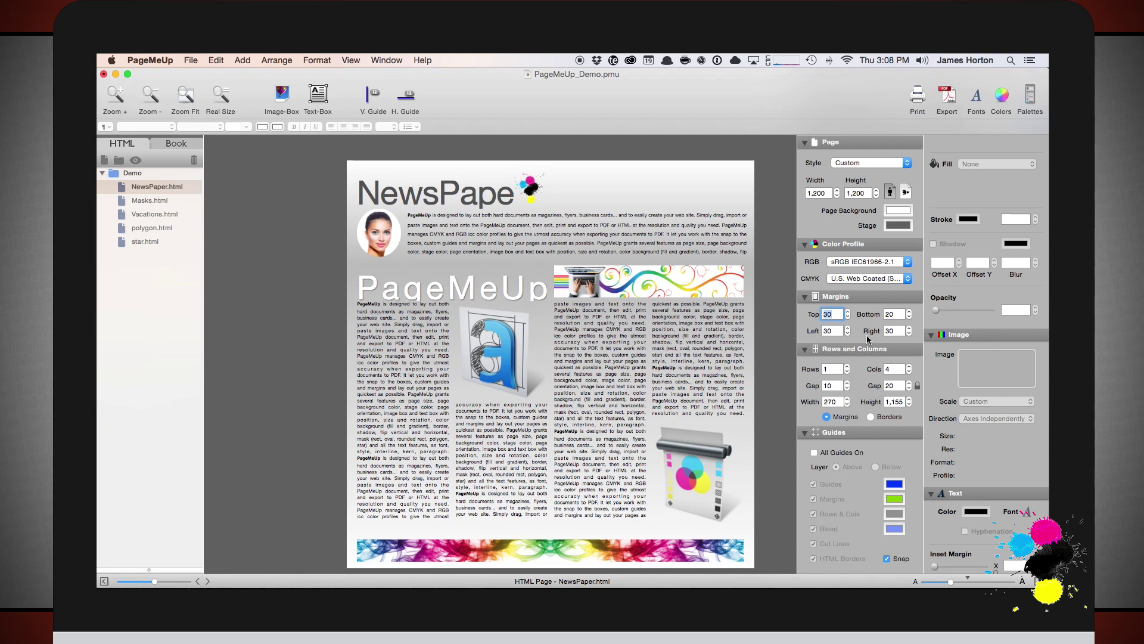
pyautogui.scroll(-5, 868, 339)
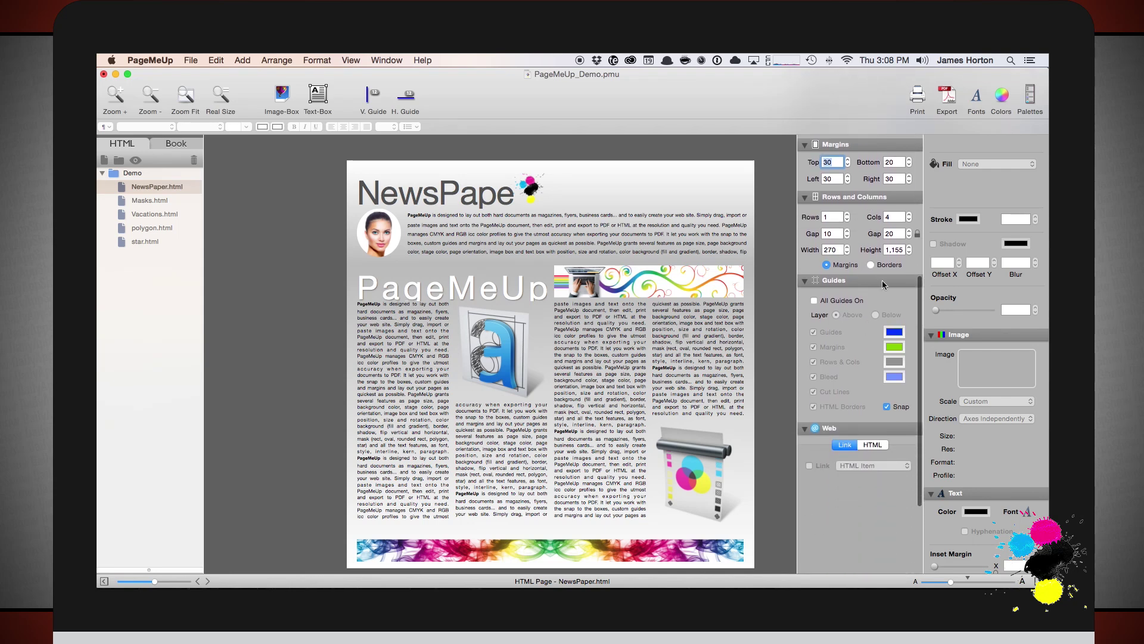
# Step: Turn on All Guides, keeping the column grid measured from margins
pyautogui.click(872, 264)
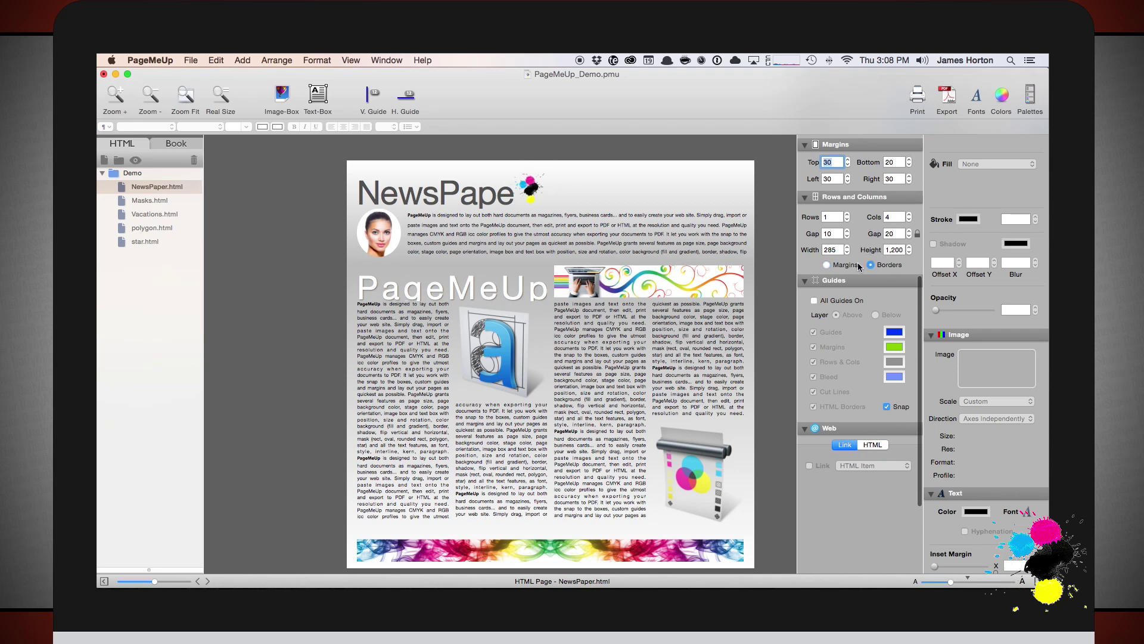
pyautogui.click(836, 264)
pyautogui.click(814, 300)
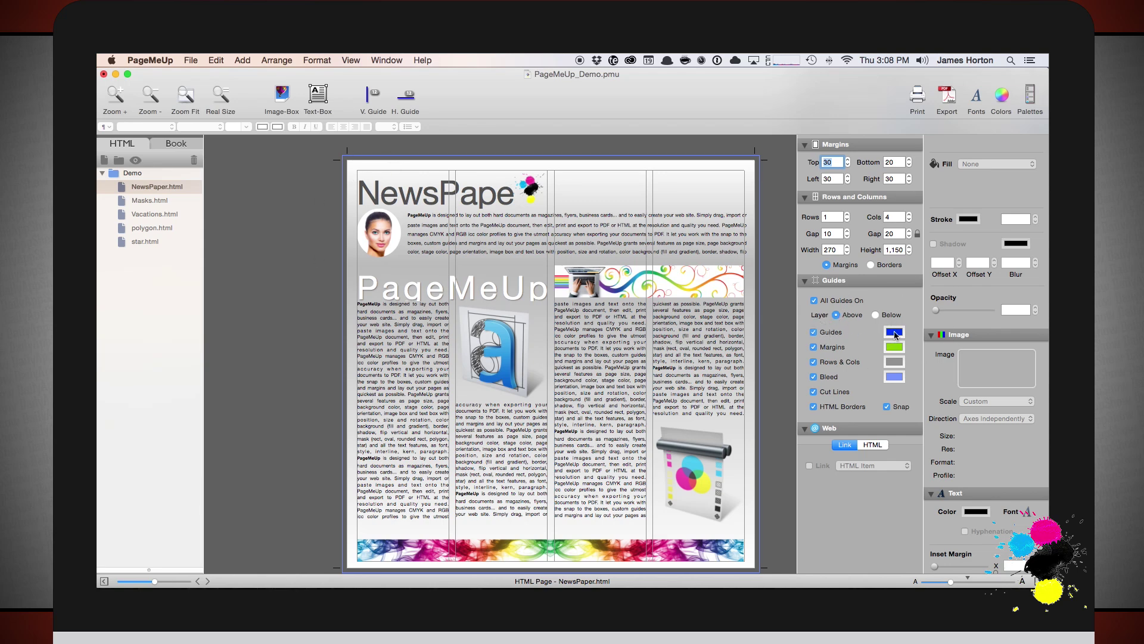
# Step: Change the guide line colour from blue to red
pyautogui.click(895, 332)
pyautogui.moveTo(341, 375)
pyautogui.mouseDown()
pyautogui.moveTo(337, 361)
pyautogui.moveTo(426, 319)
pyautogui.mouseUp()
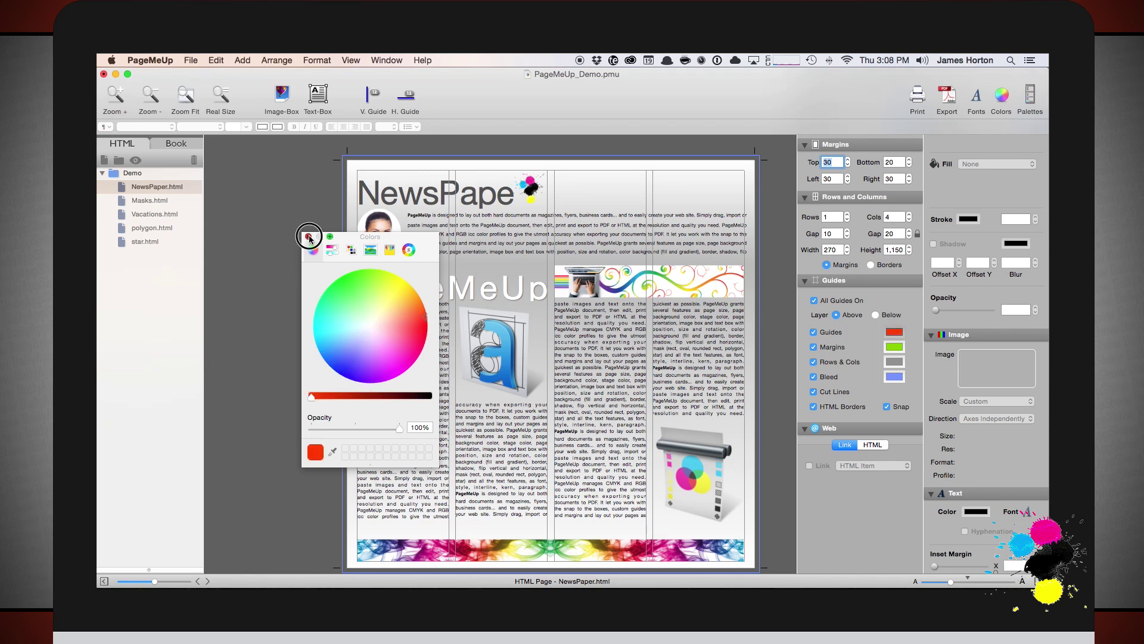
pyautogui.click(308, 237)
pyautogui.scroll(-5, 841, 465)
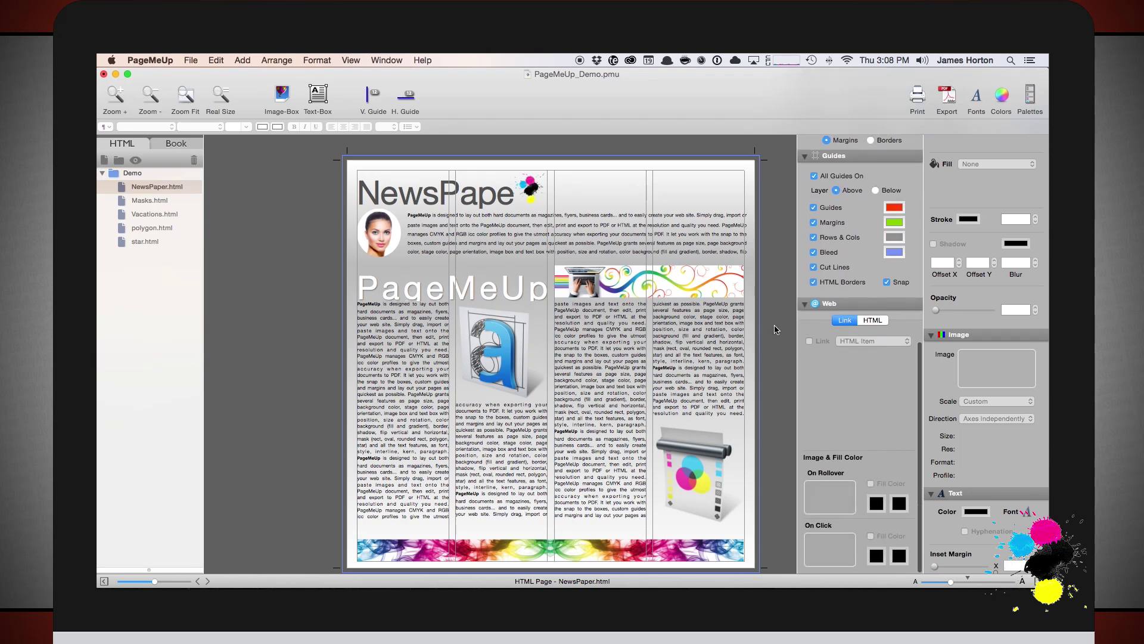
# Step: Select the 'a' logo image on the page
pyautogui.click(478, 327)
pyautogui.click(604, 223)
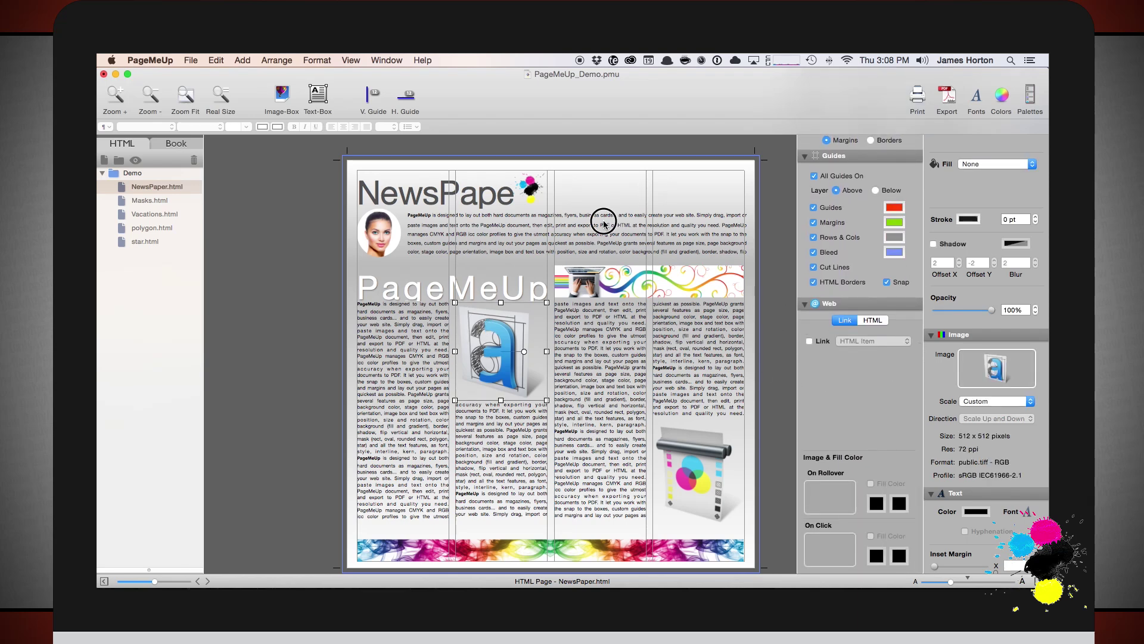
pyautogui.doubleClick(603, 225)
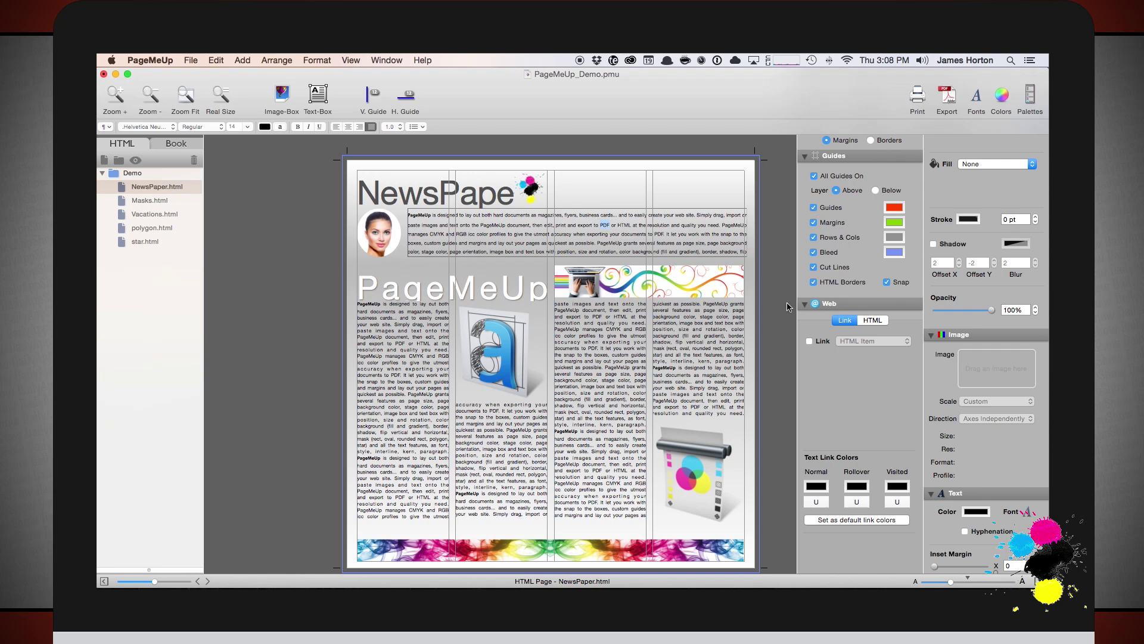
pyautogui.click(546, 331)
# Step: Link the image to the NewsPaper HTML page, opening in a new window
pyautogui.click(809, 341)
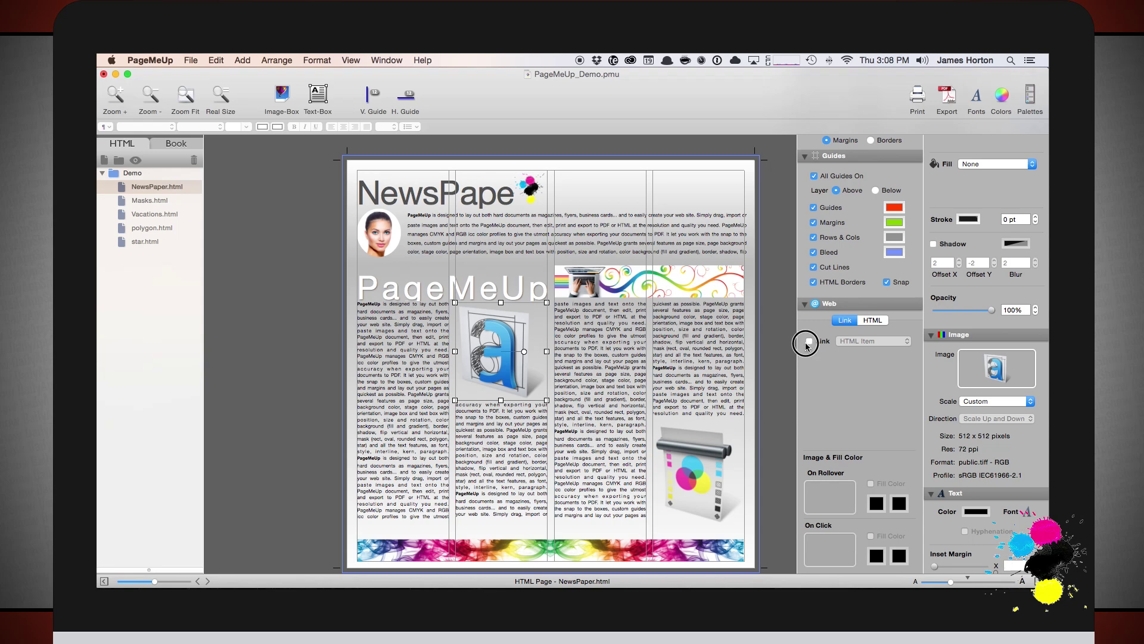
pyautogui.click(886, 343)
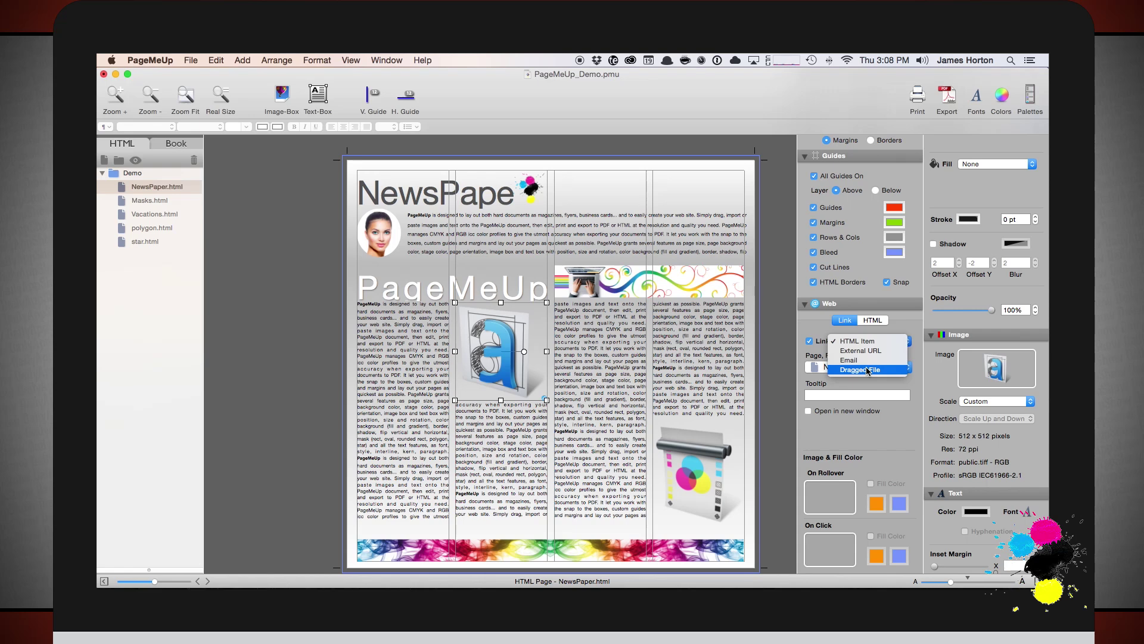
pyautogui.click(517, 334)
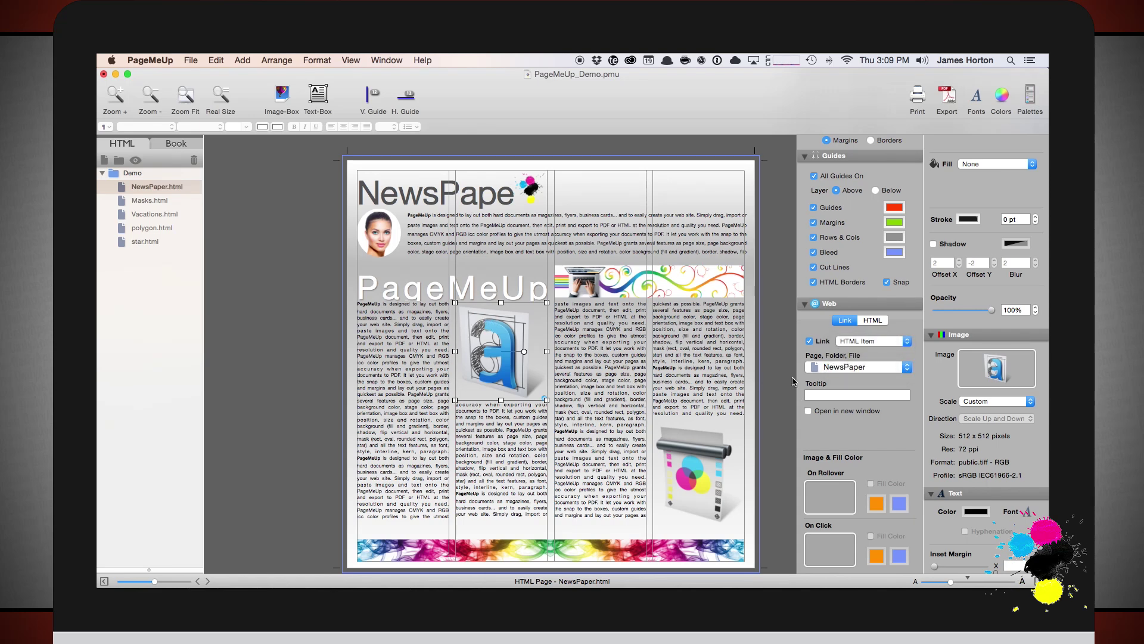
pyautogui.click(808, 411)
# Step: Give the image link the tooltip 'Newspaper'
pyautogui.click(838, 396)
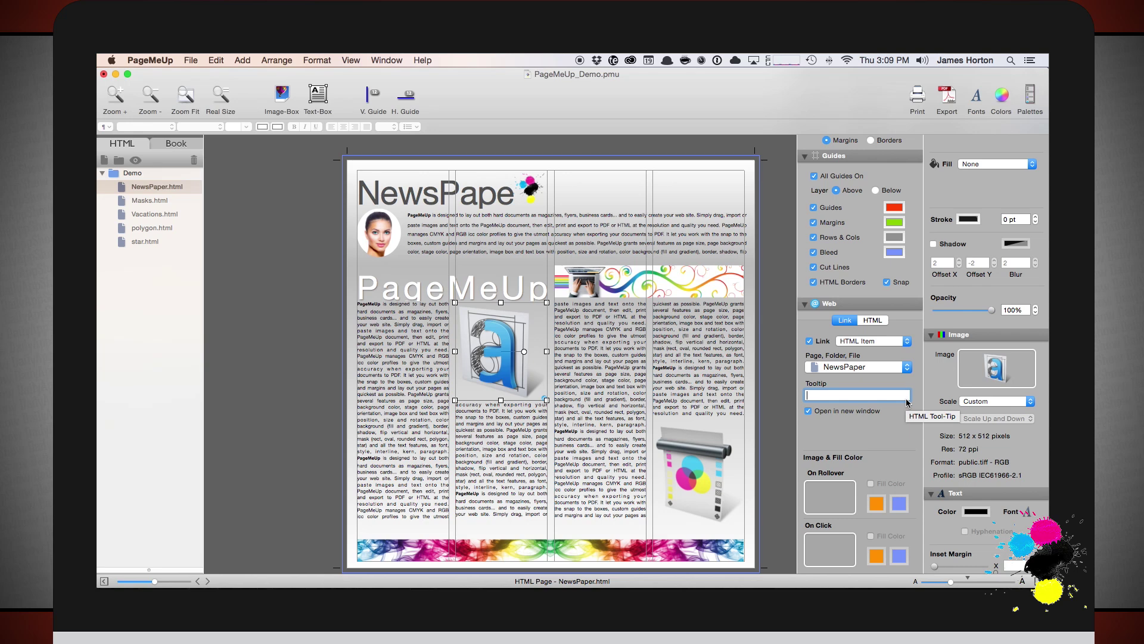
pyautogui.write('Newspaper')
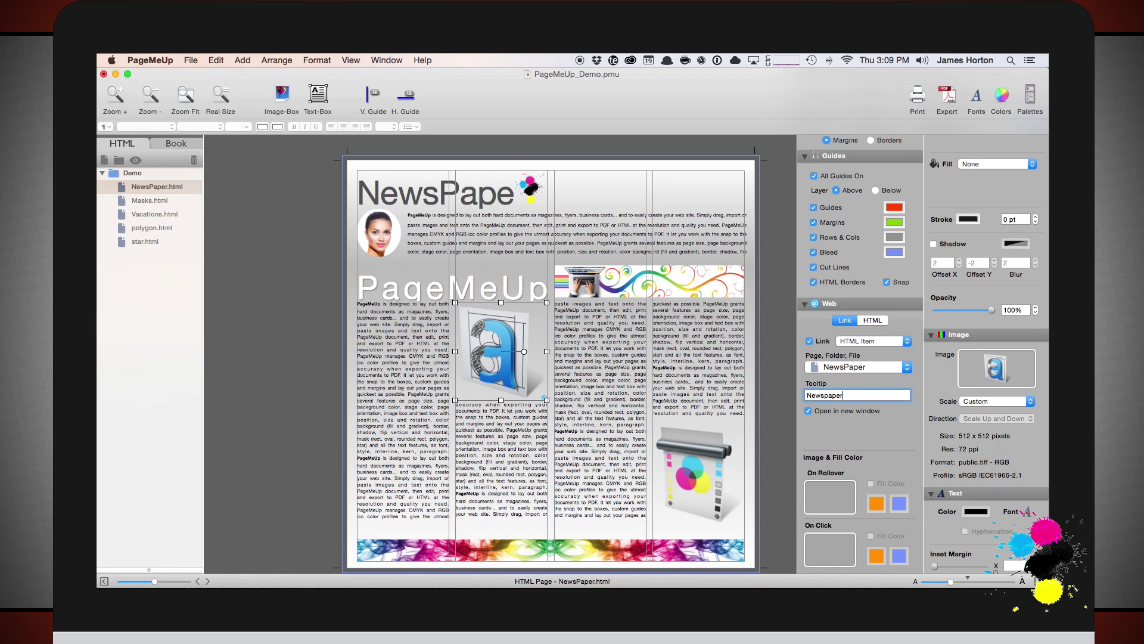
pyautogui.click(493, 357)
pyautogui.scroll(2, 864, 496)
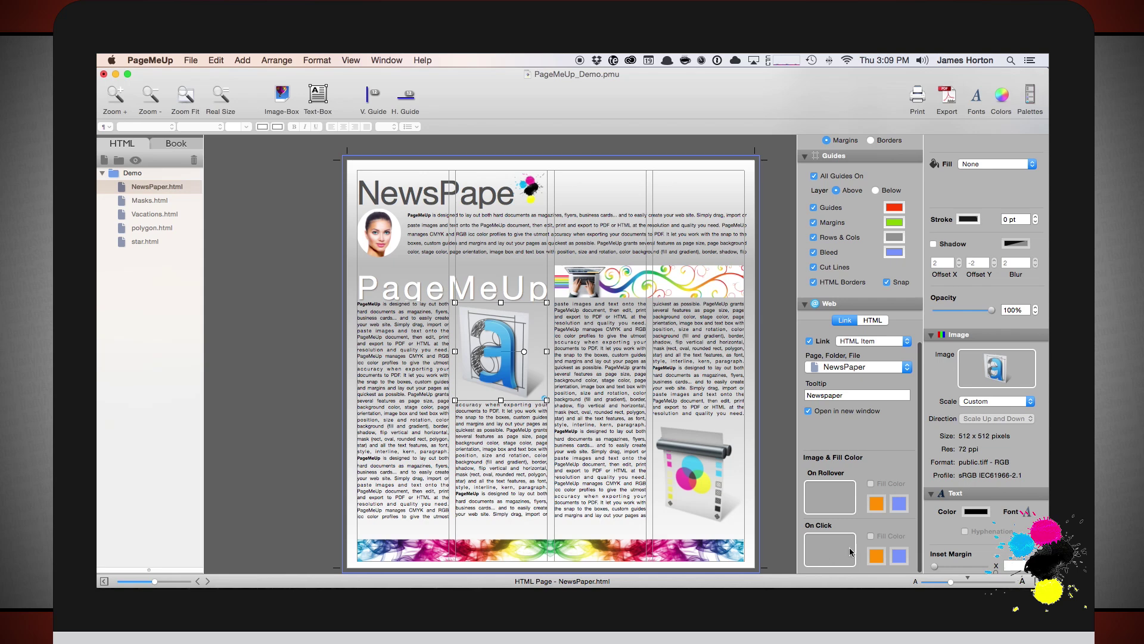
pyautogui.click(397, 241)
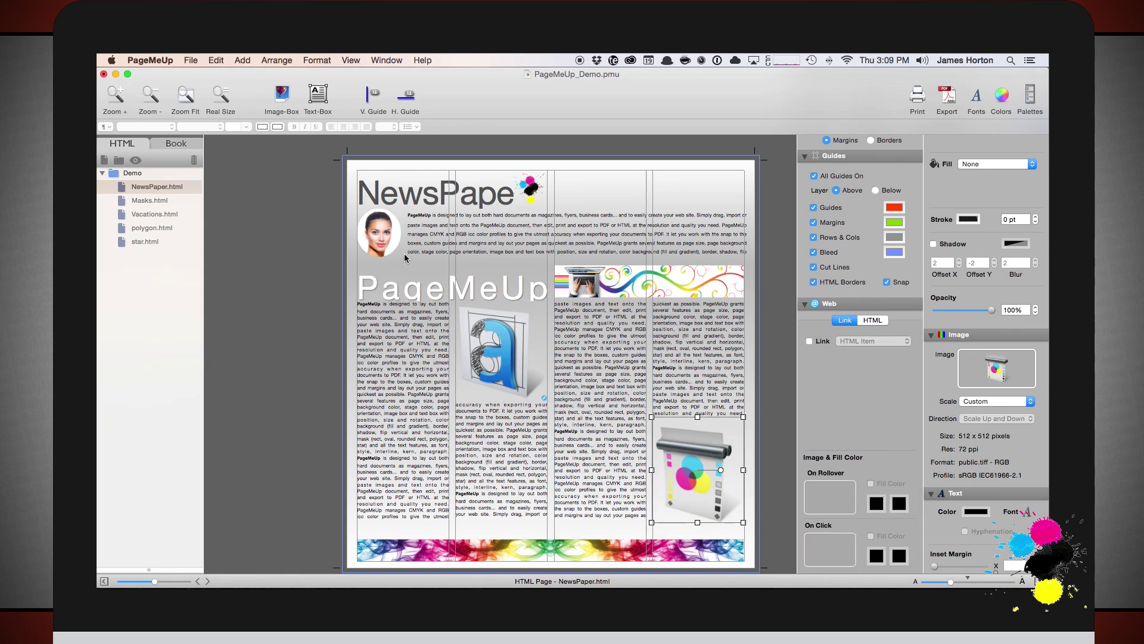
# Step: Resize the 'a' image to 265 × 281.46 and rotate it to 75°
pyautogui.click(472, 389)
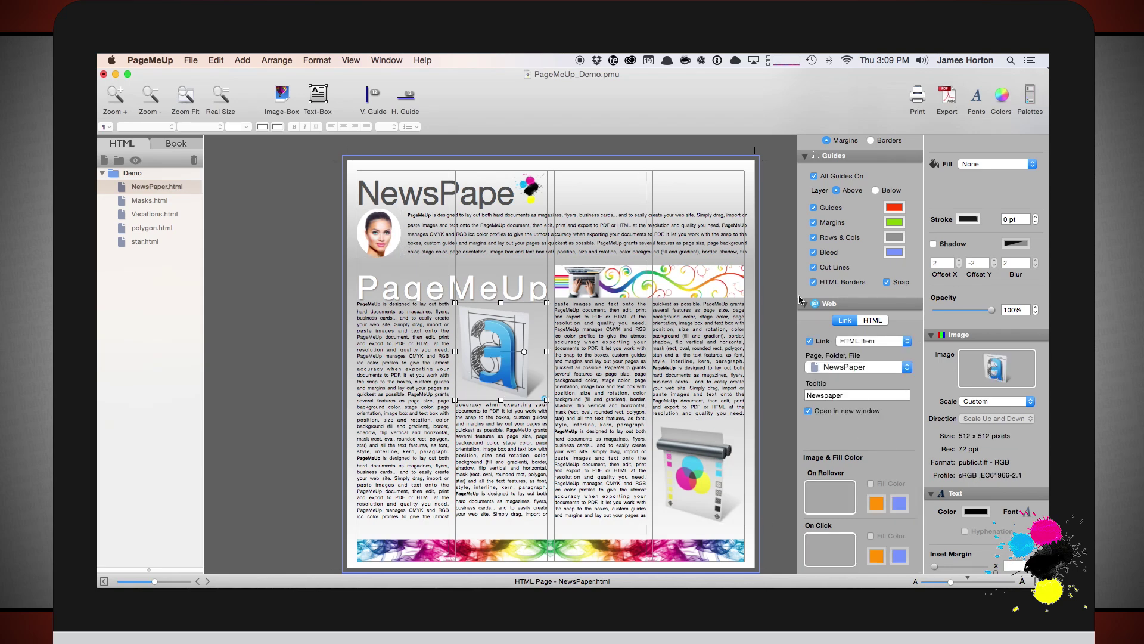
pyautogui.scroll(5, 999, 226)
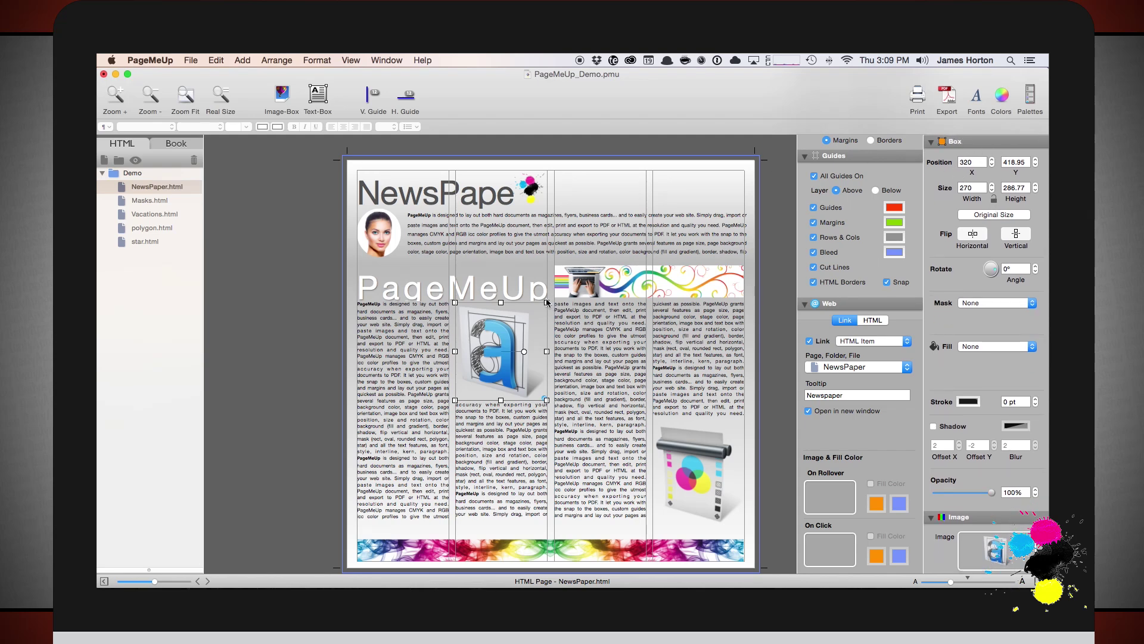
pyautogui.moveTo(546, 302)
pyautogui.mouseDown()
pyautogui.moveTo(618, 248)
pyautogui.moveTo(551, 302)
pyautogui.moveTo(525, 291)
pyautogui.moveTo(669, 207)
pyautogui.moveTo(758, 199)
pyautogui.moveTo(607, 238)
pyautogui.moveTo(551, 273)
pyautogui.moveTo(579, 276)
pyautogui.moveTo(545, 286)
pyautogui.moveTo(560, 296)
pyautogui.moveTo(552, 304)
pyautogui.mouseUp()
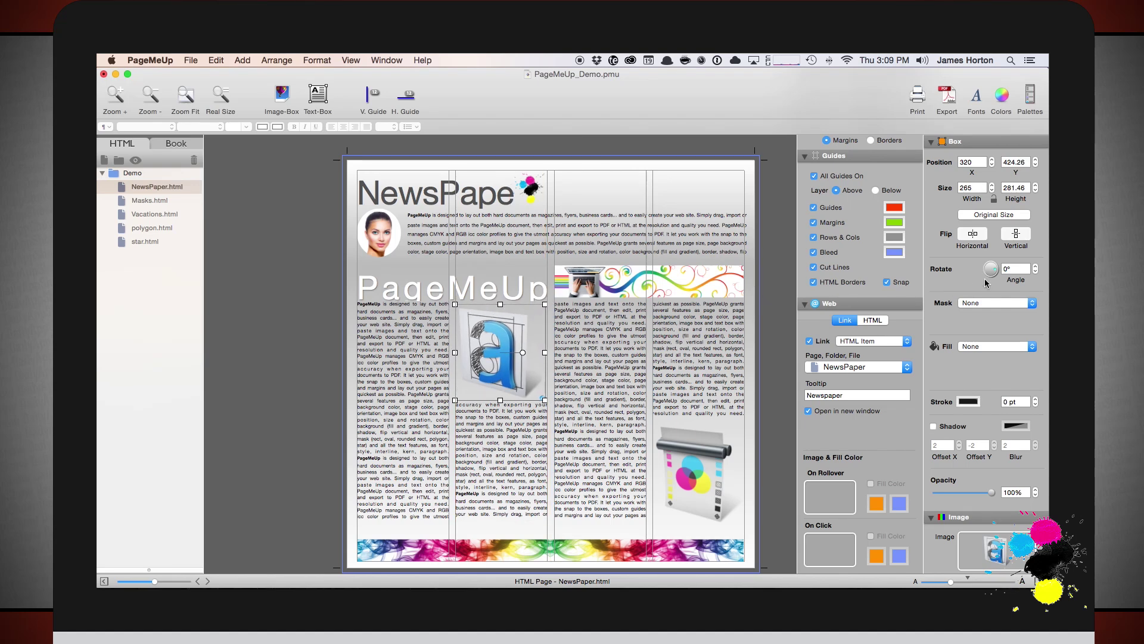
pyautogui.moveTo(988, 276); pyautogui.dragTo(1000, 254)
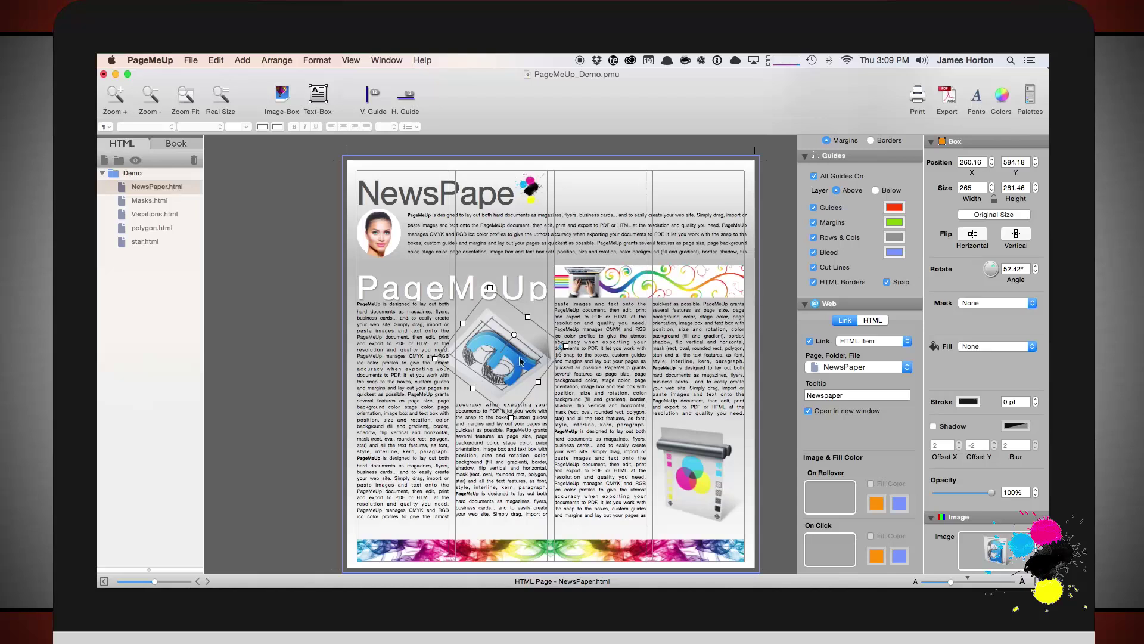
pyautogui.moveTo(512, 341)
pyautogui.mouseDown()
pyautogui.moveTo(500, 360)
pyautogui.moveTo(506, 332)
pyautogui.mouseUp()
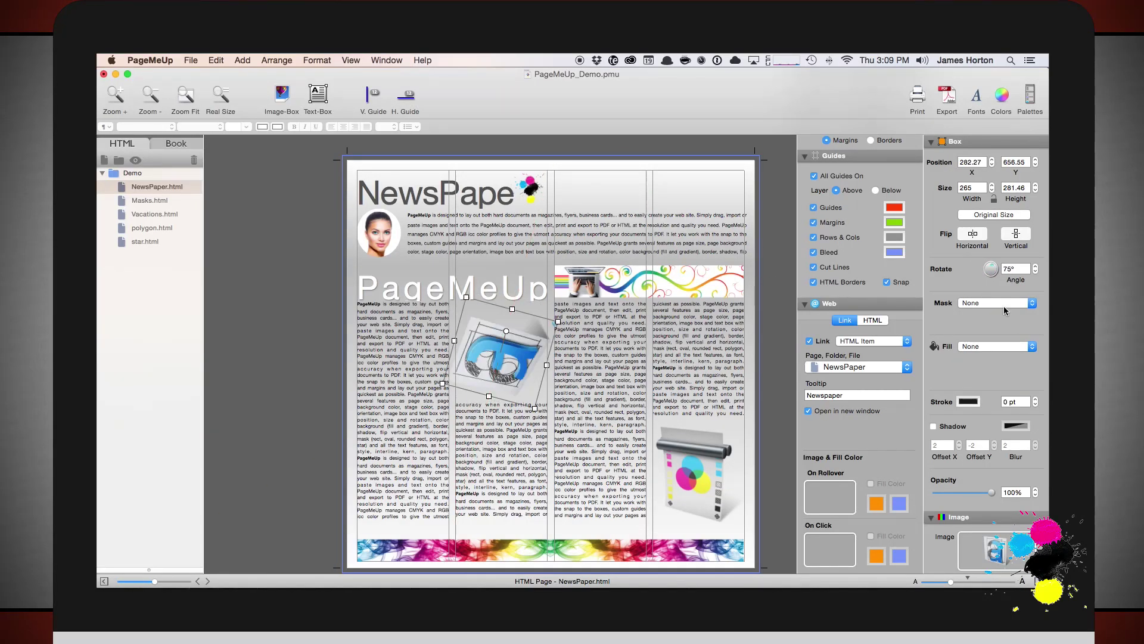
# Step: Try rounded rectangle, oval, polygon and star masks, ending on a ten-sided polygon
pyautogui.click(1006, 304)
pyautogui.click(996, 312)
pyautogui.click(995, 302)
pyautogui.click(989, 313)
pyautogui.click(992, 304)
pyautogui.click(988, 312)
pyautogui.click(982, 303)
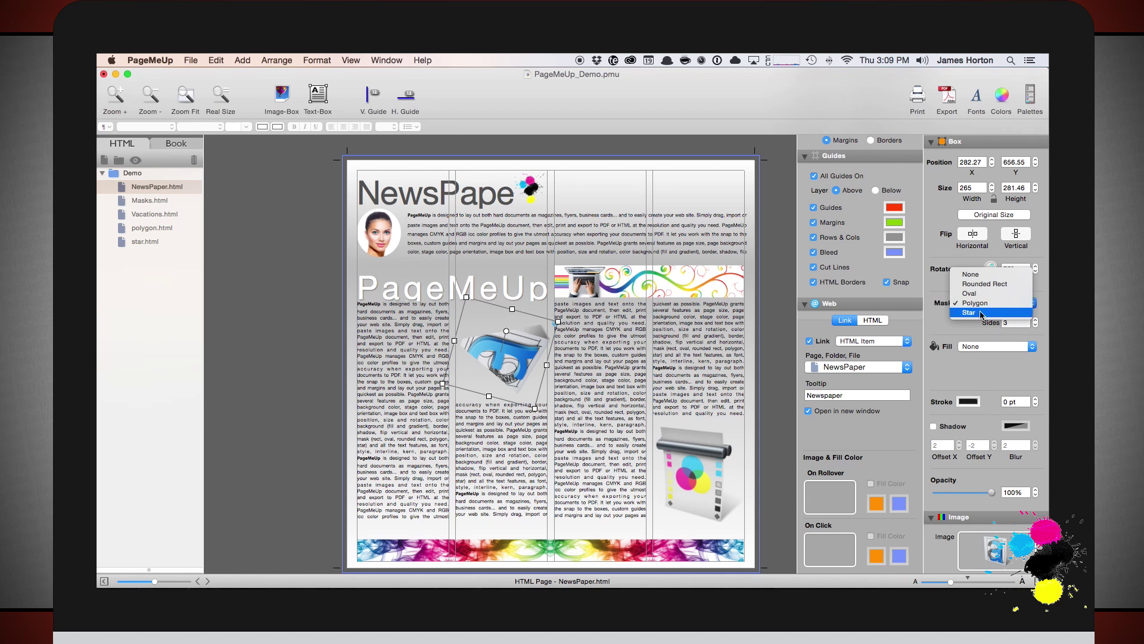
pyautogui.click(982, 313)
pyautogui.click(998, 303)
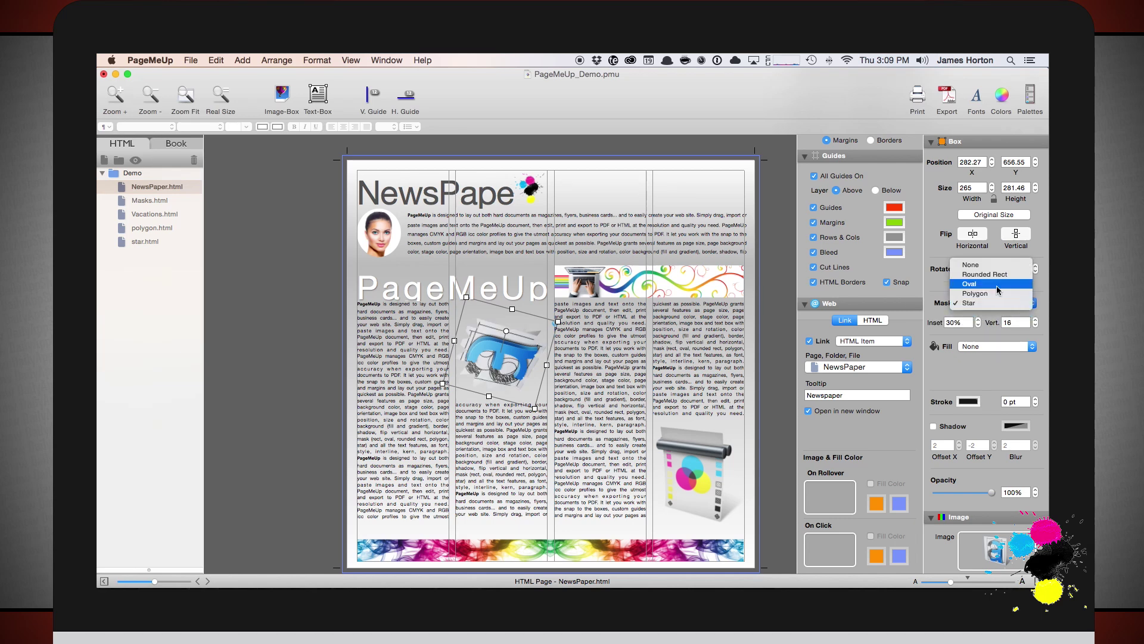
pyautogui.click(983, 293)
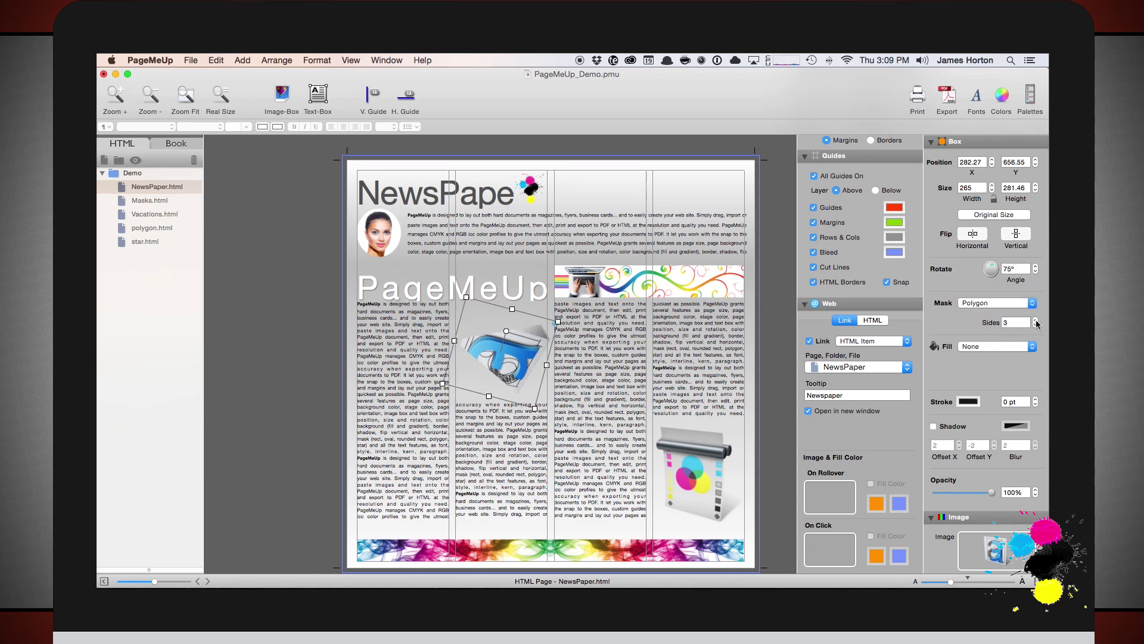
pyautogui.click(1036, 320)
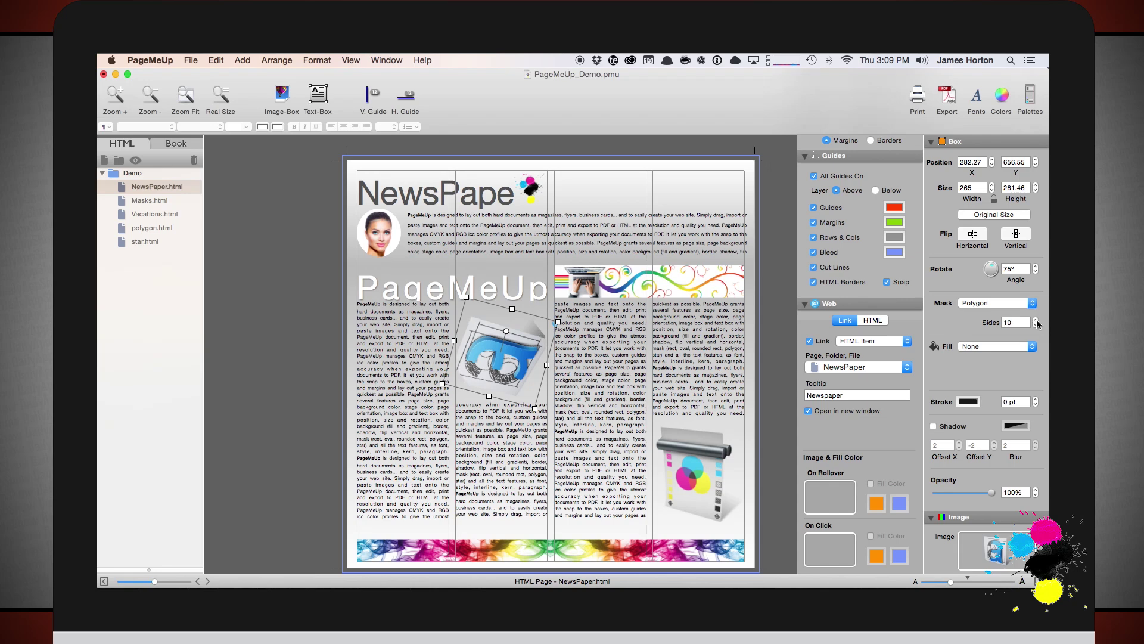
# Step: Switch to a star mask with 35% inset and 24 vertices
pyautogui.click(1022, 303)
pyautogui.click(1014, 313)
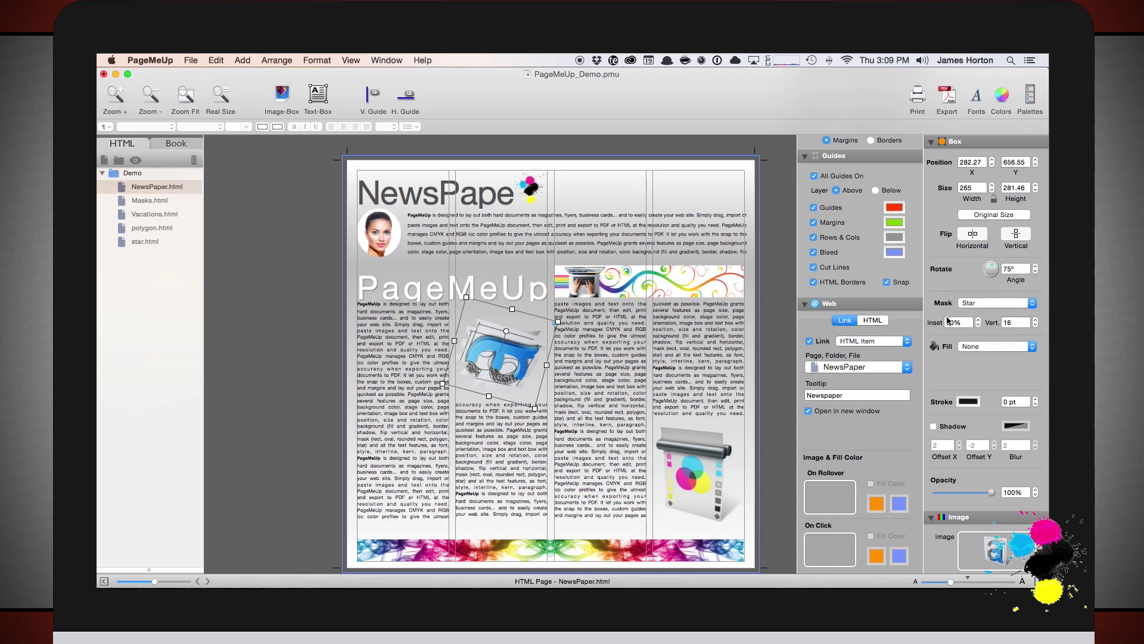
pyautogui.click(979, 320)
pyautogui.click(1035, 320)
pyautogui.click(1035, 320)
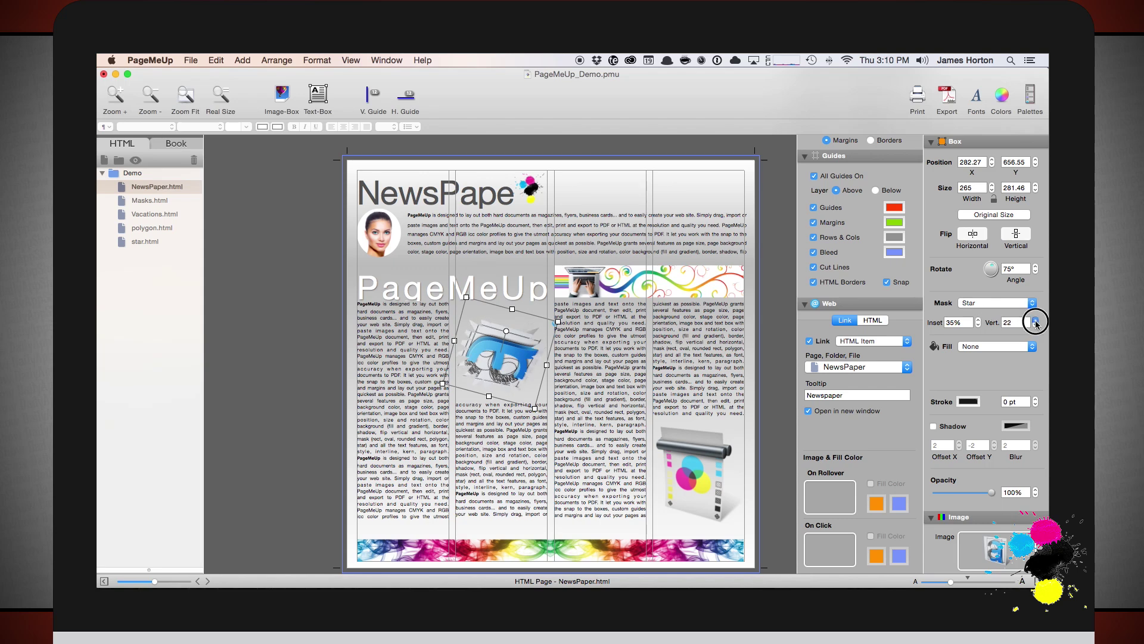
# Step: Try solid colour and gradient fills on the star-shaped image
pyautogui.click(973, 346)
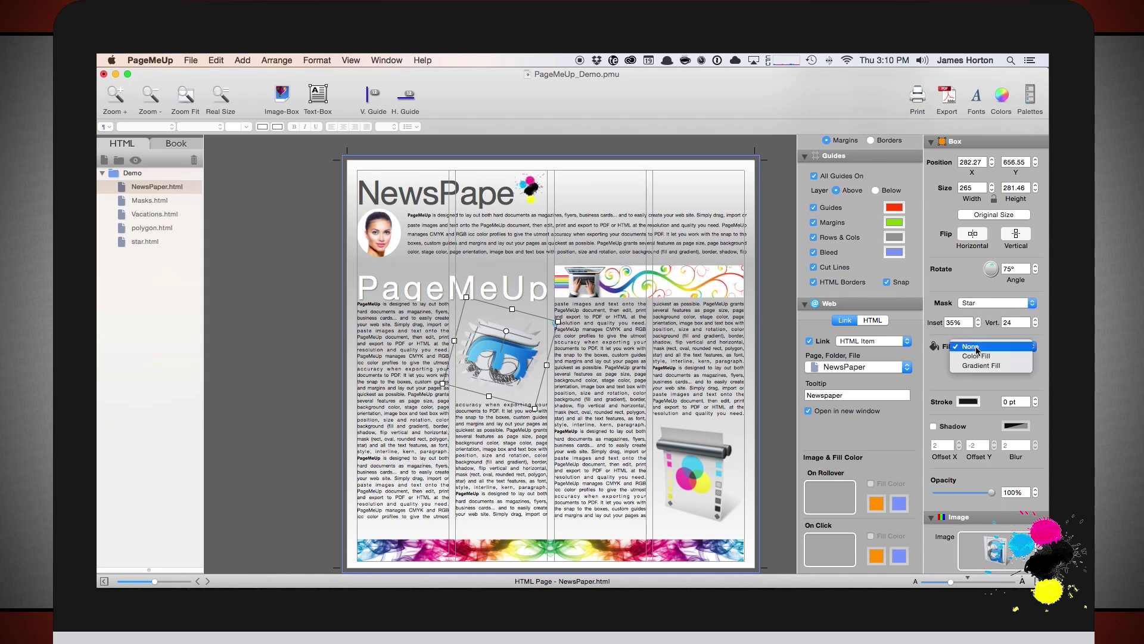
pyautogui.click(975, 357)
pyautogui.click(991, 346)
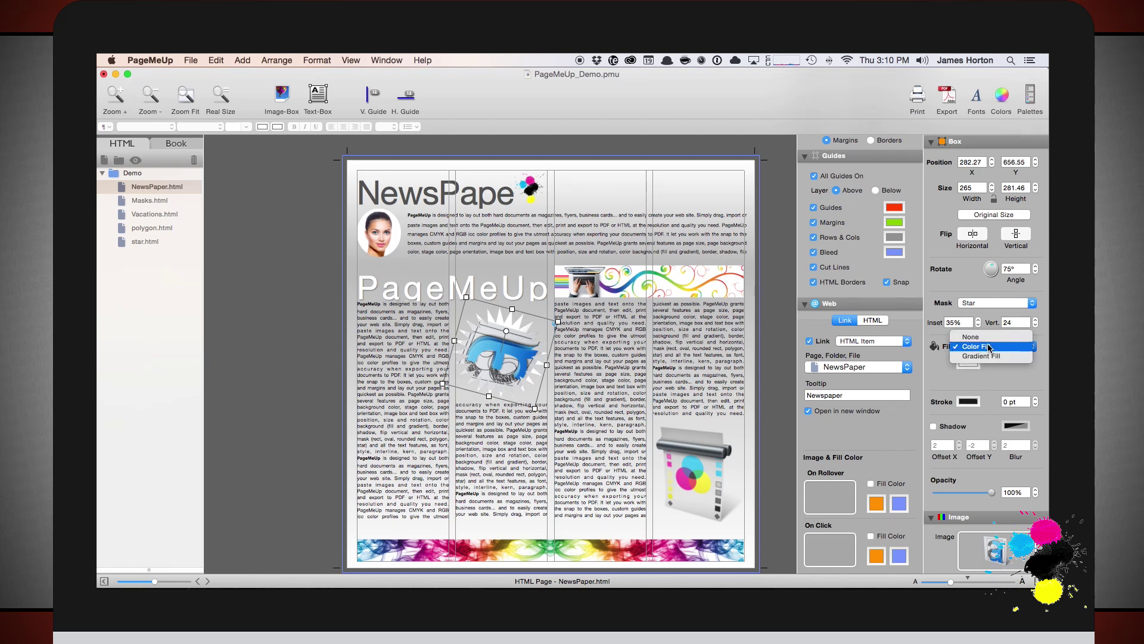
pyautogui.click(977, 356)
pyautogui.click(993, 348)
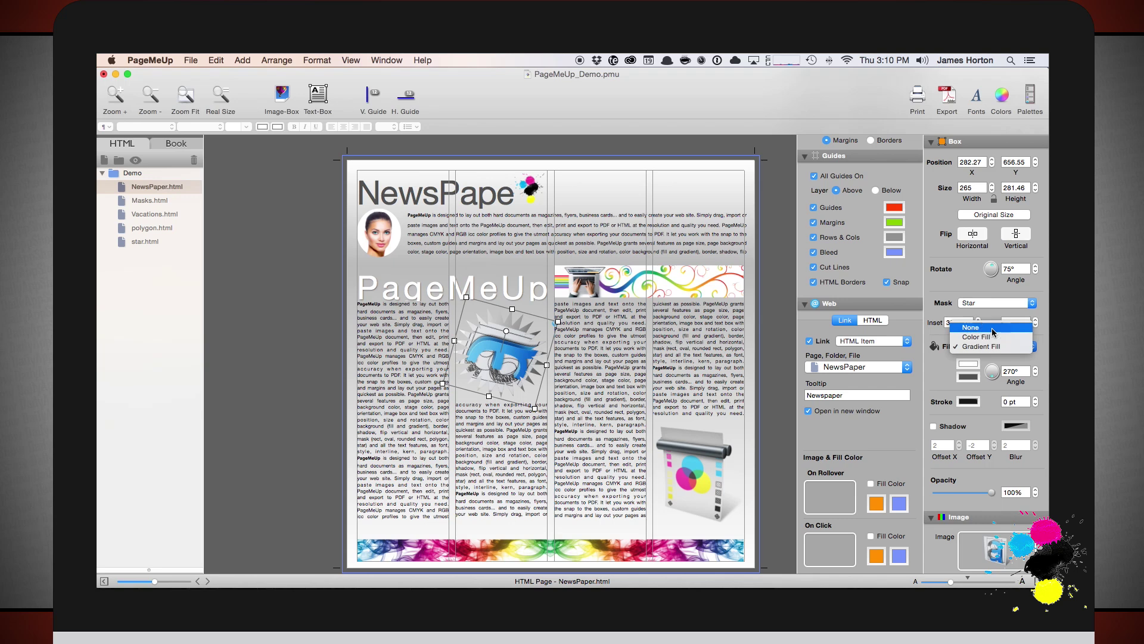
# Step: Set the fill to None, add a drop shadow and an 8 pt outline
pyautogui.click(992, 328)
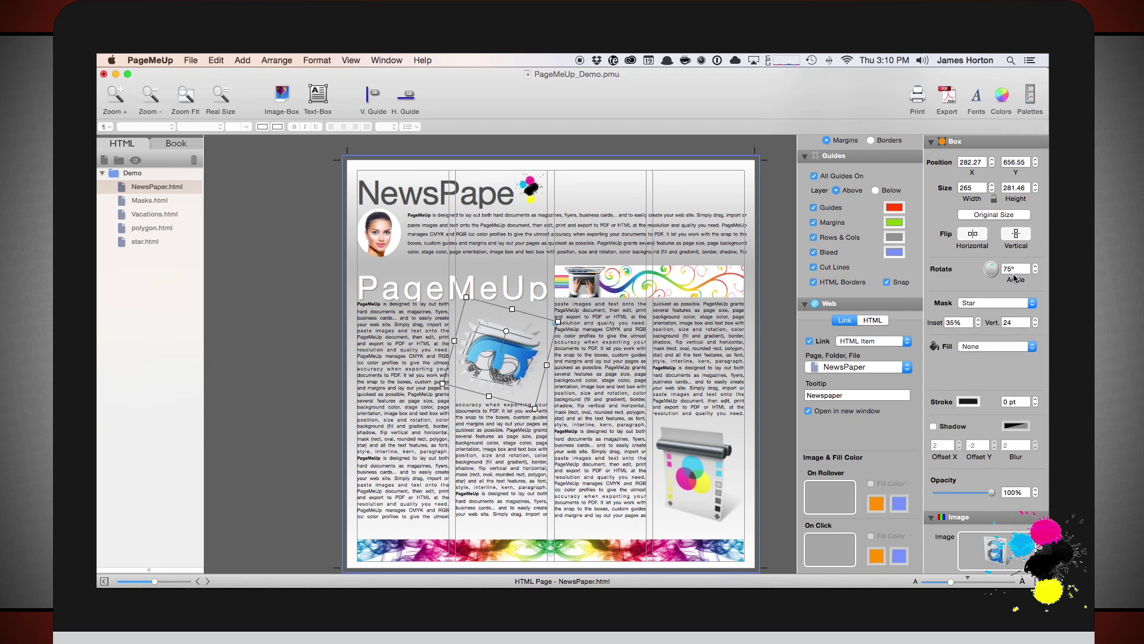
pyautogui.click(934, 426)
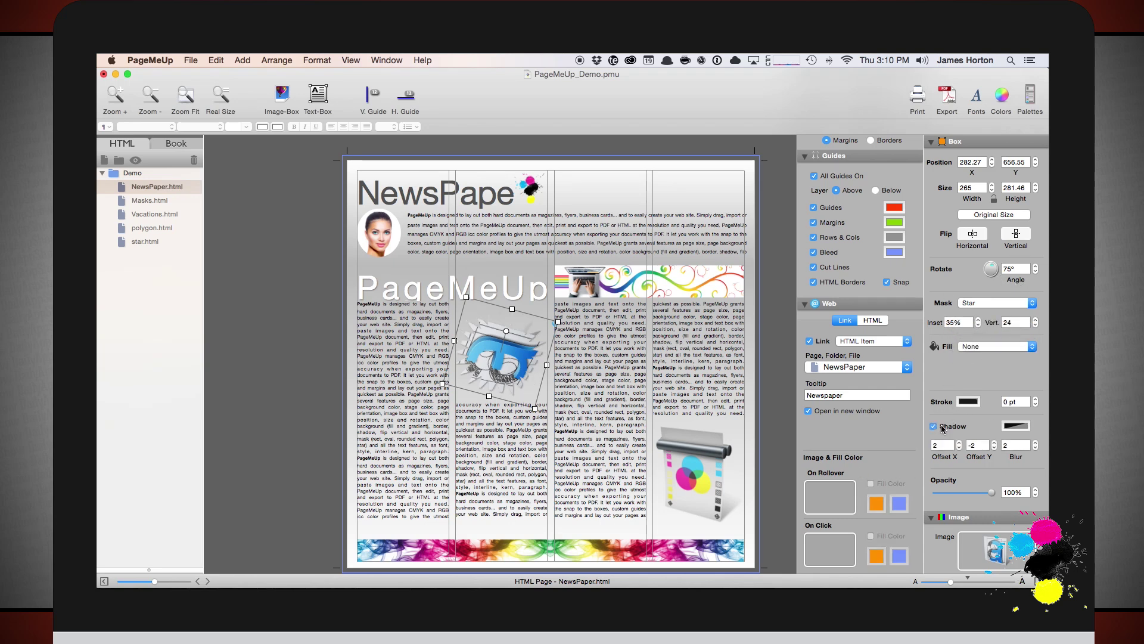
pyautogui.click(1036, 400)
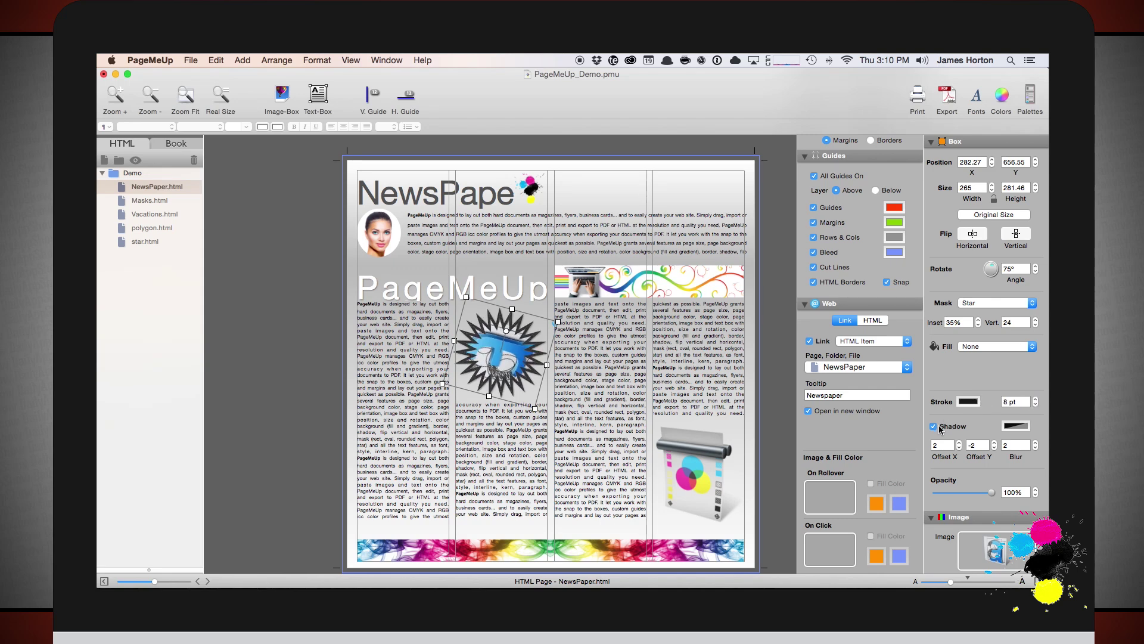
# Step: Try Scale to Fill on the star's picture, then switch it to Scale to Fit
pyautogui.scroll(-5, 980, 425)
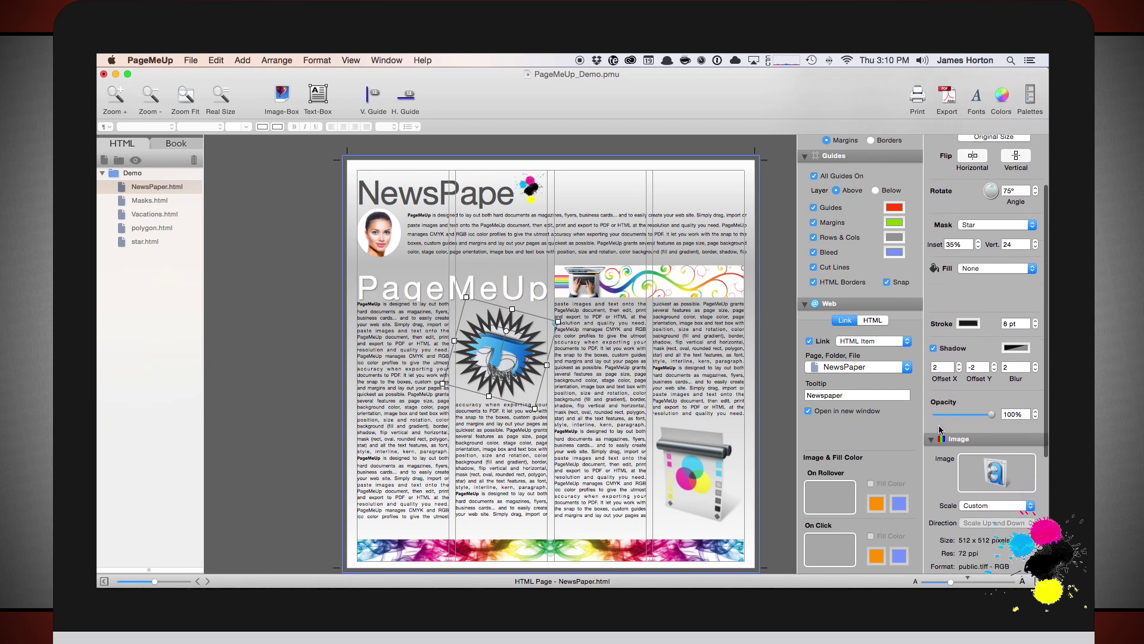
pyautogui.scroll(-5, 978, 420)
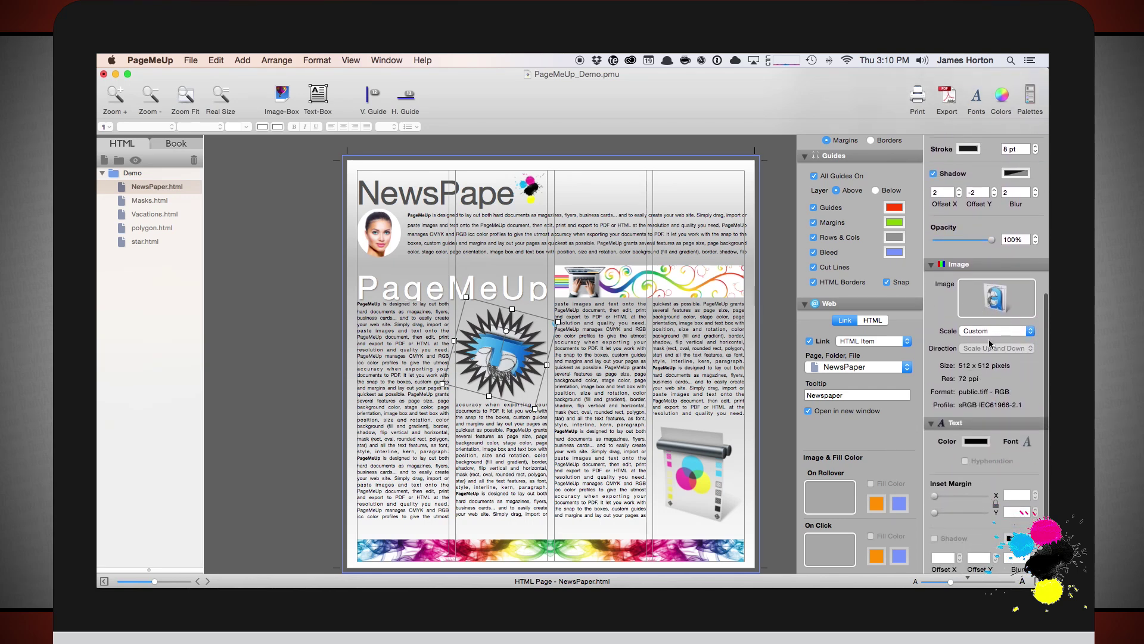
pyautogui.click(989, 335)
pyautogui.click(1000, 321)
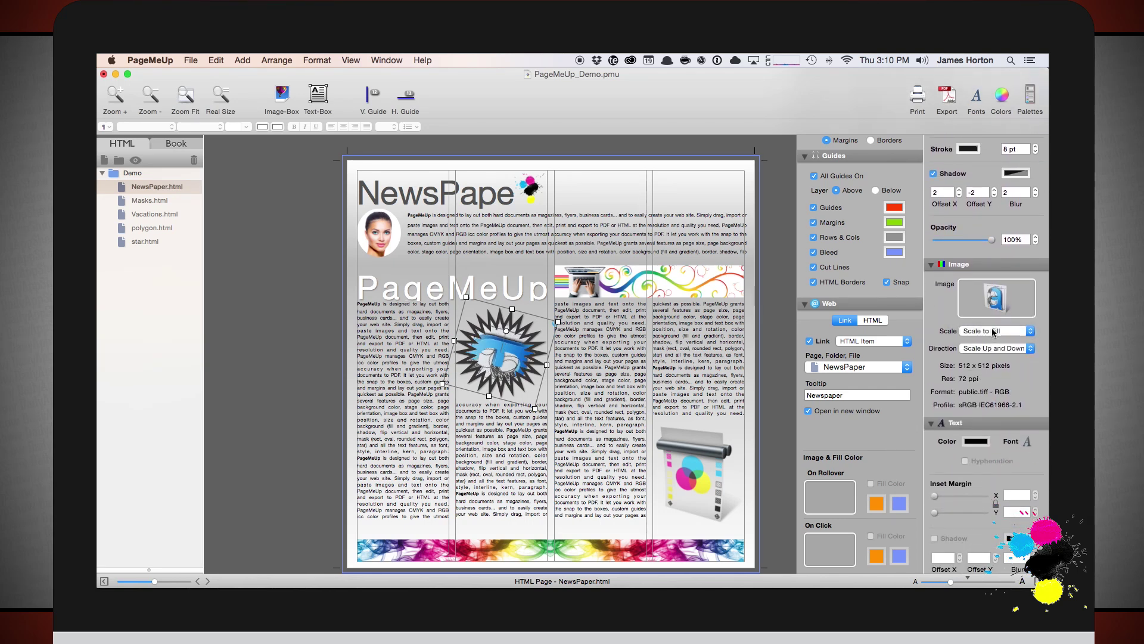
pyautogui.click(987, 332)
pyautogui.click(986, 320)
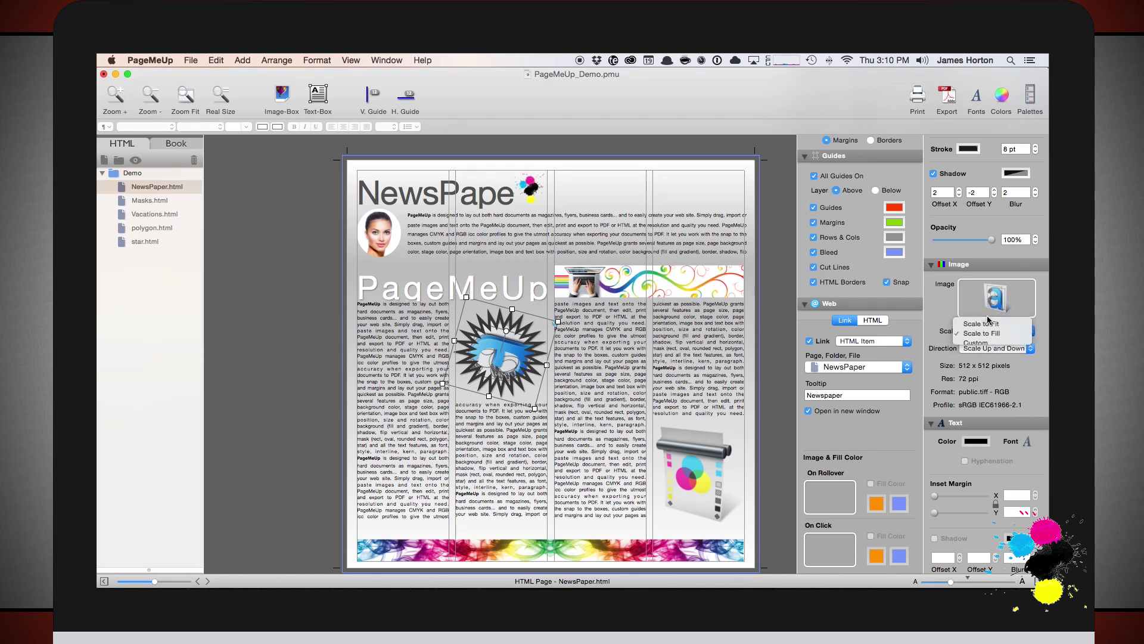
# Step: Keep the scaling direction at Scale Up and Down, then select the body text column box
pyautogui.click(987, 350)
pyautogui.click(987, 351)
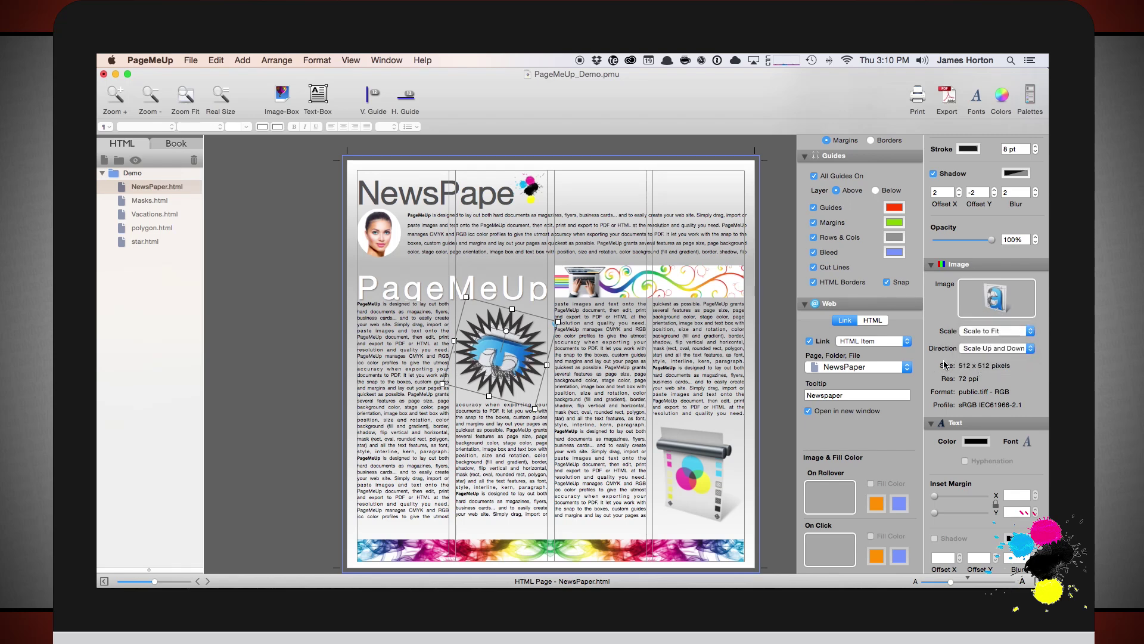
pyautogui.click(983, 352)
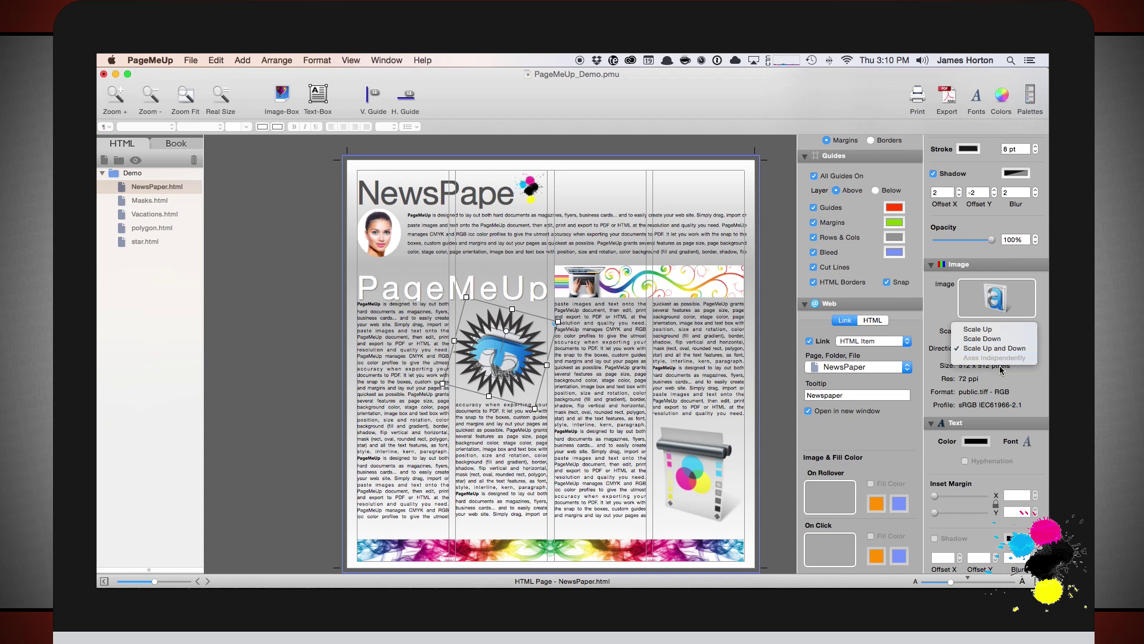
pyautogui.click(985, 401)
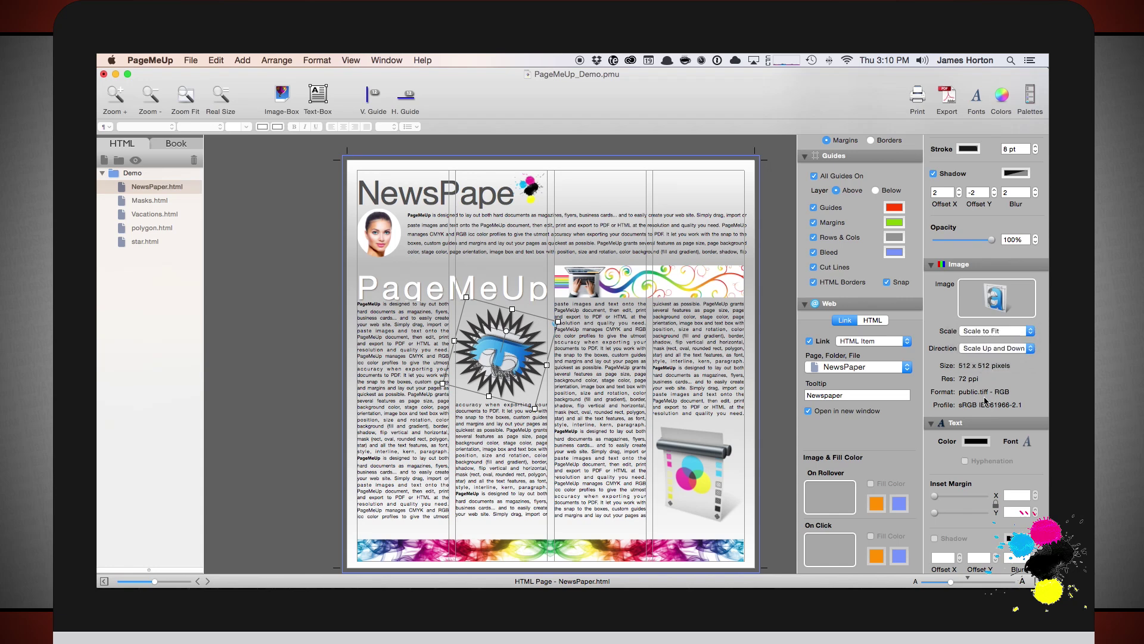
pyautogui.scroll(-2, 983, 417)
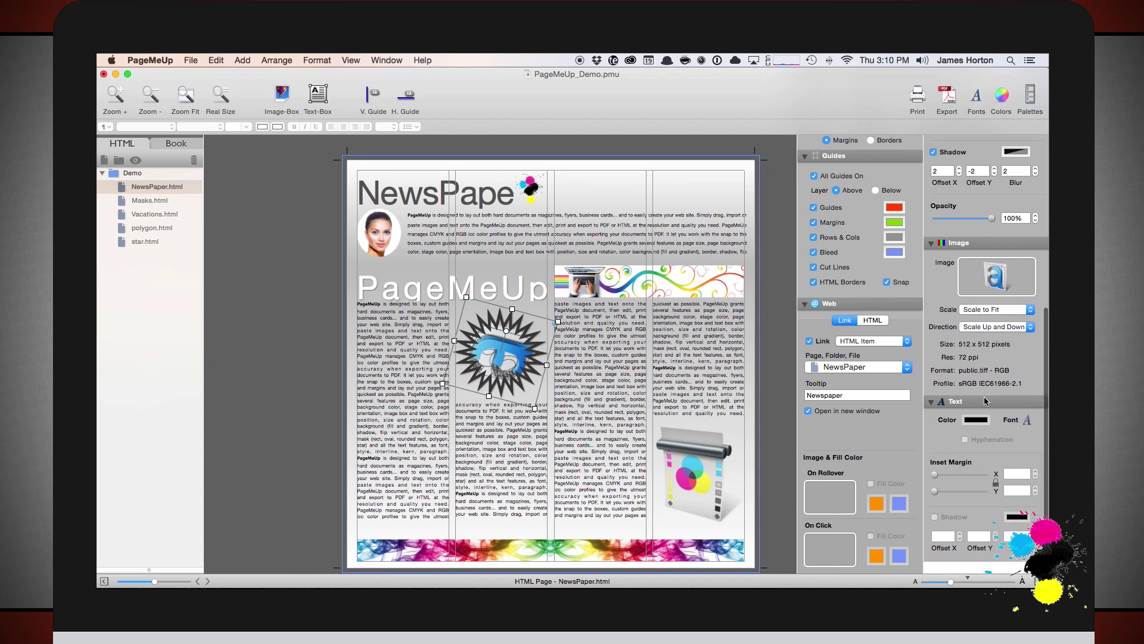
pyautogui.click(632, 329)
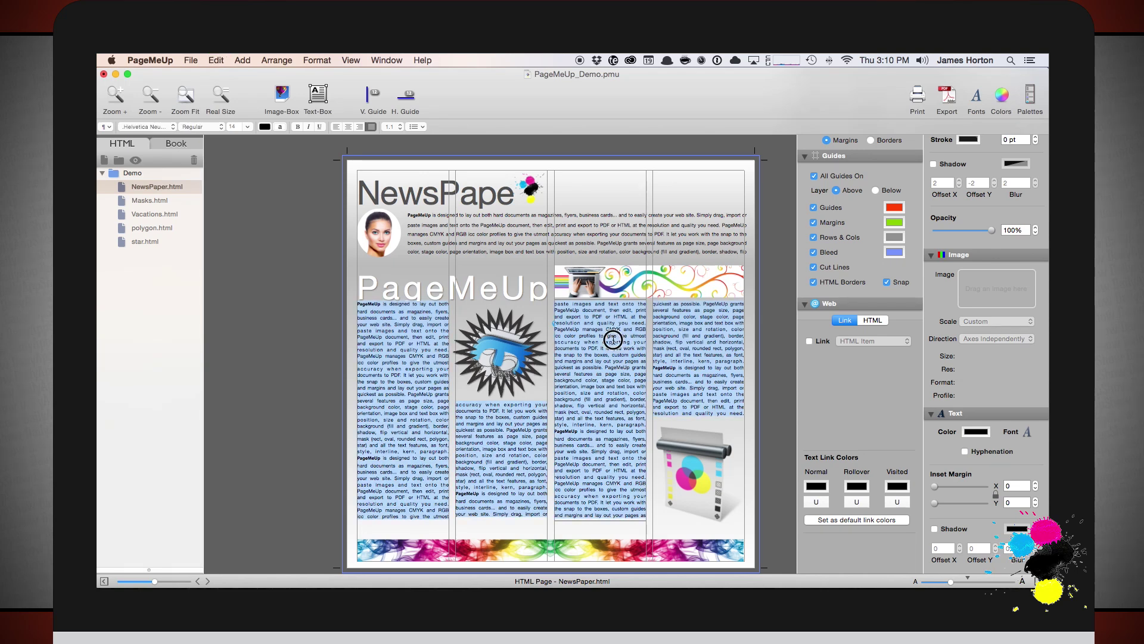
# Step: Set the column text colour to vivid red
pyautogui.click(976, 432)
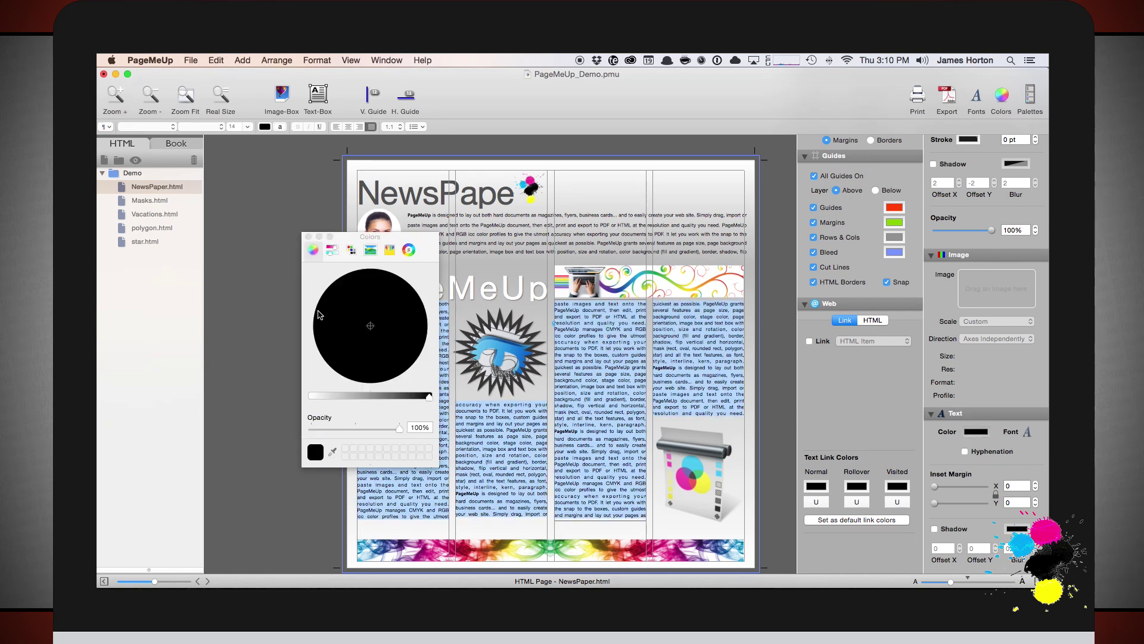
pyautogui.moveTo(397, 295); pyautogui.dragTo(444, 322)
pyautogui.moveTo(369, 398); pyautogui.dragTo(263, 398)
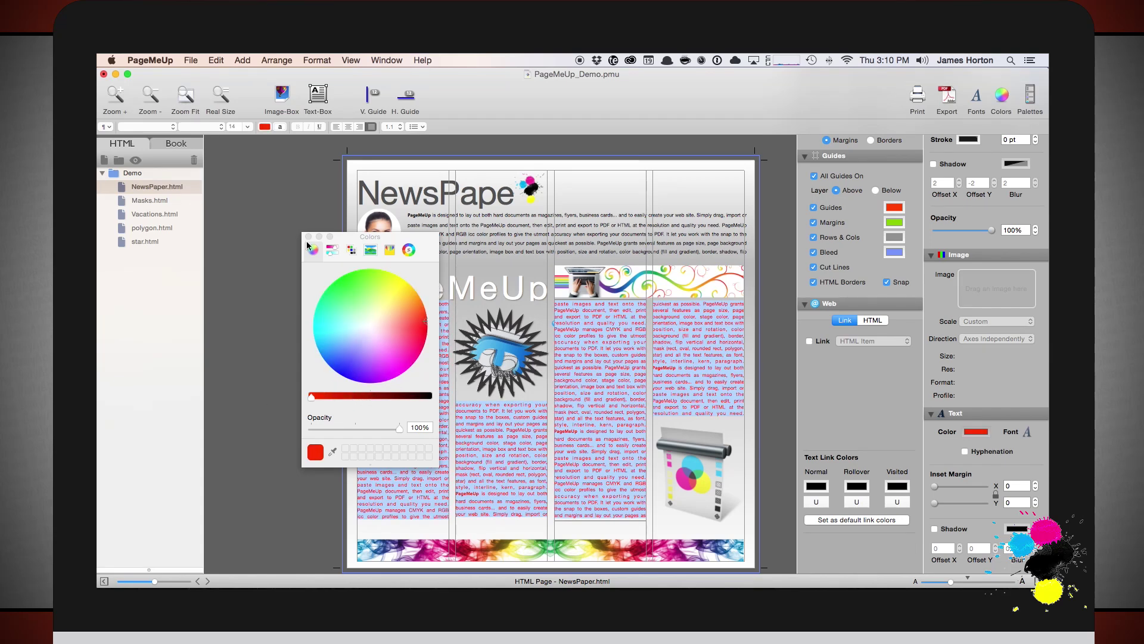
pyautogui.click(308, 237)
# Step: In the third-column text box, toggle hyphenation on and off and set the inset margins to 6
pyautogui.click(585, 341)
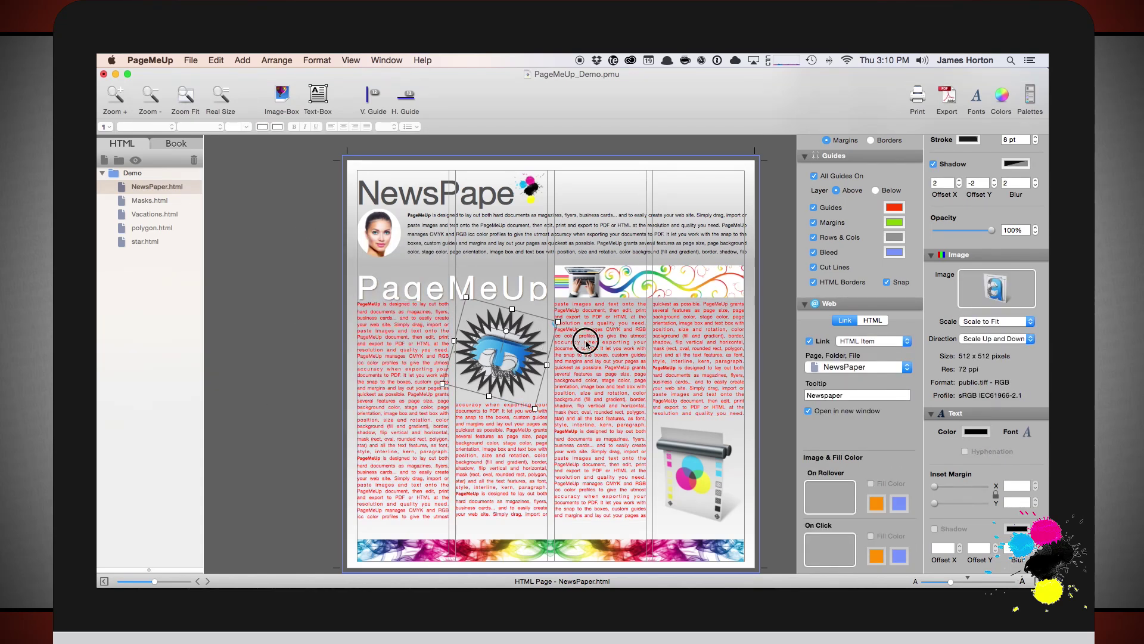
pyautogui.click(965, 452)
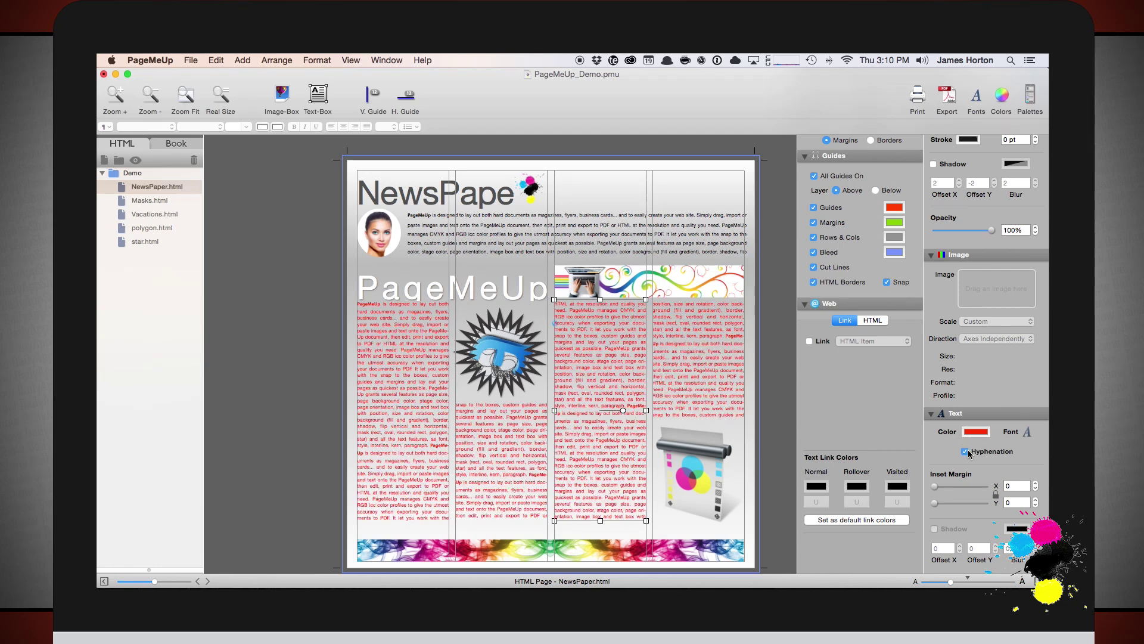
pyautogui.click(965, 451)
pyautogui.scroll(-1, 983, 476)
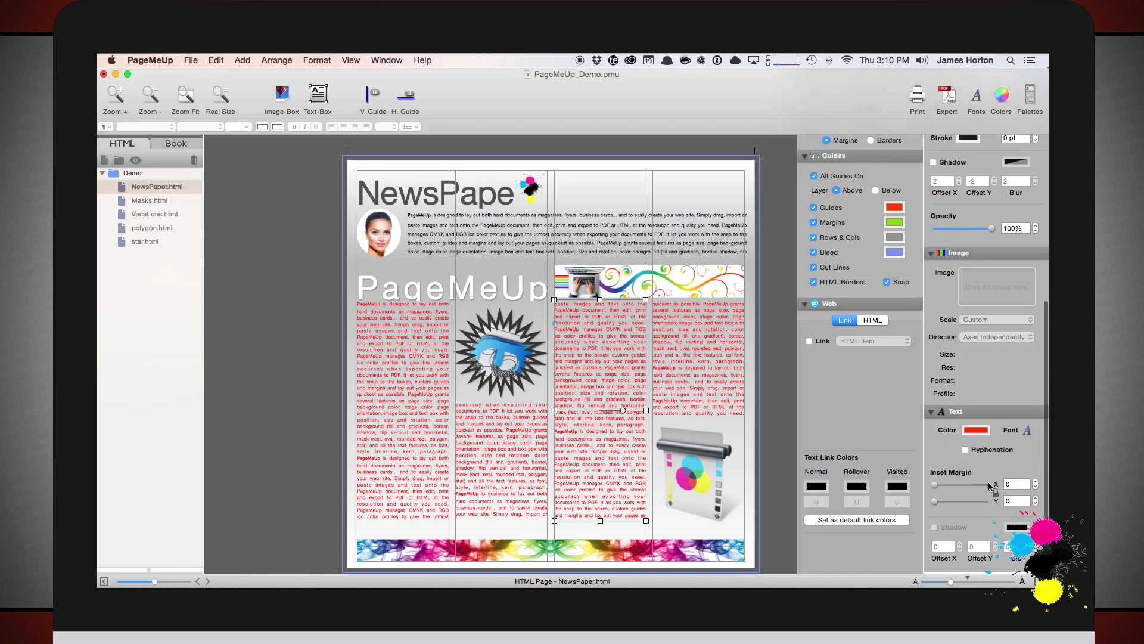
pyautogui.click(1035, 484)
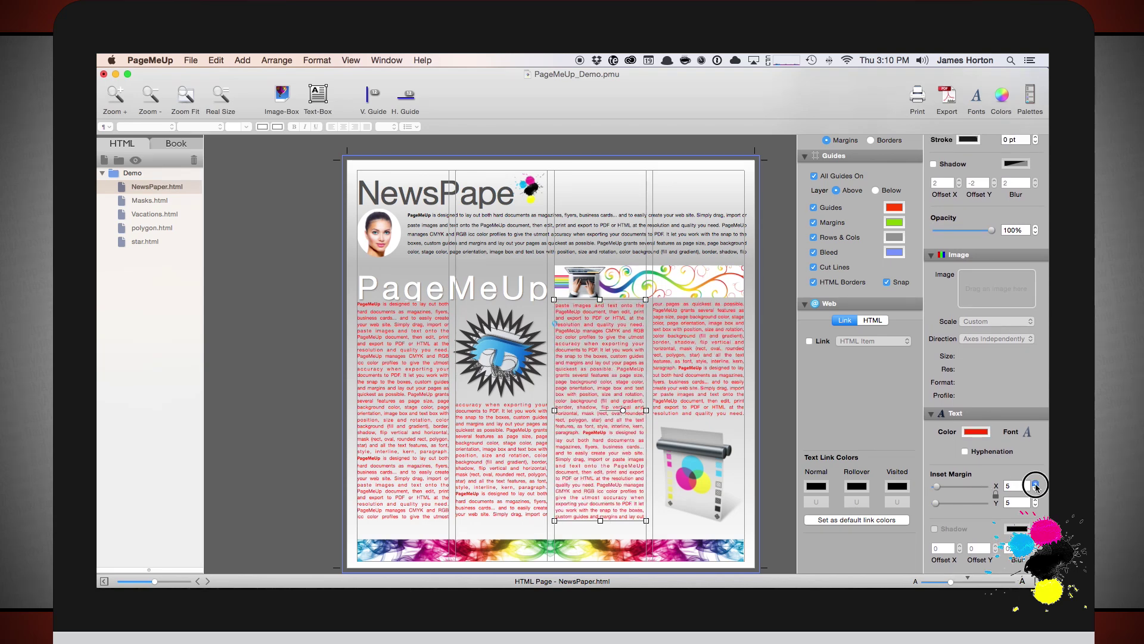
pyautogui.click(1035, 484)
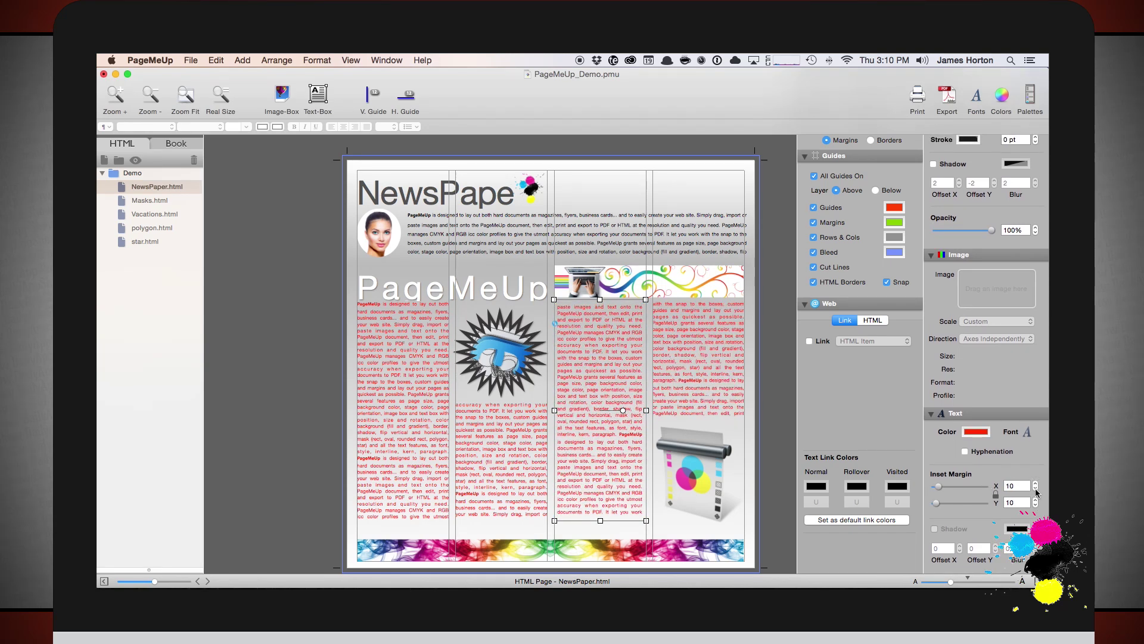
pyautogui.click(1036, 490)
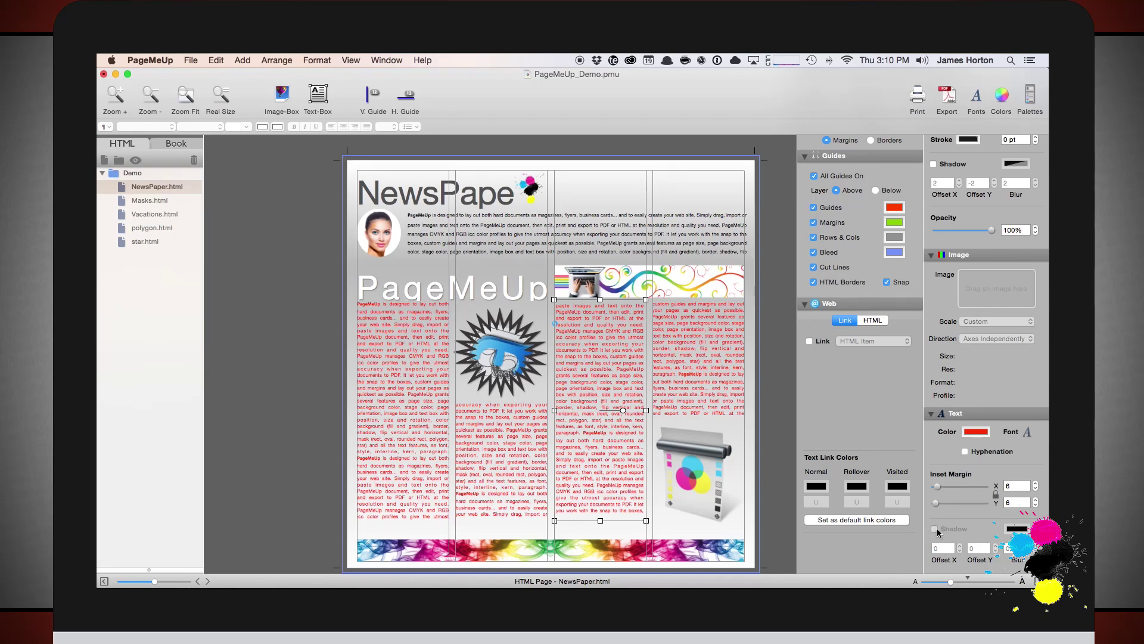
# Step: Add a slight shadow to the column text, then select all text in the linked columns
pyautogui.click(580, 397)
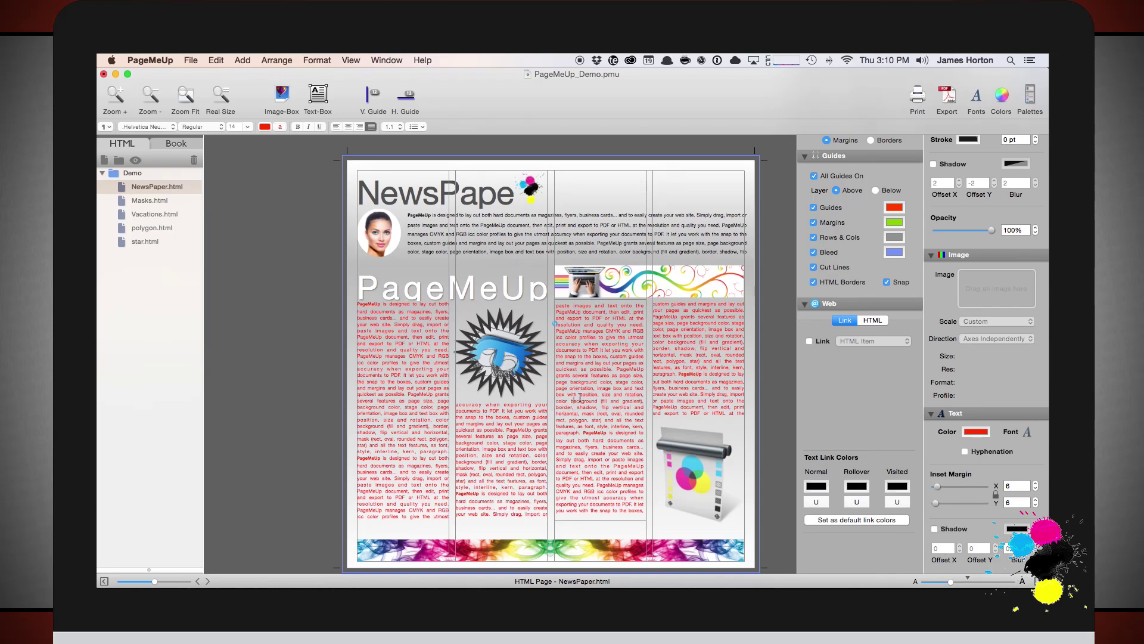
pyautogui.click(934, 529)
pyautogui.click(420, 321)
pyautogui.press('super+a')
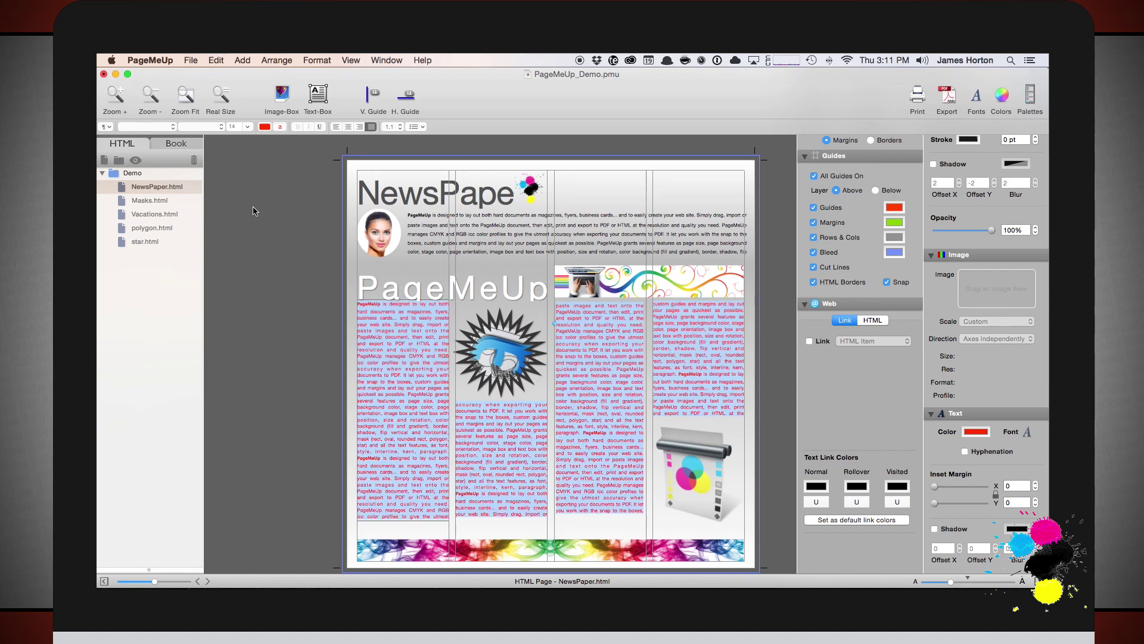
# Step: Try left, centre and right alignment, settle on Justify, and set line spacing to 2.0
pyautogui.click(337, 127)
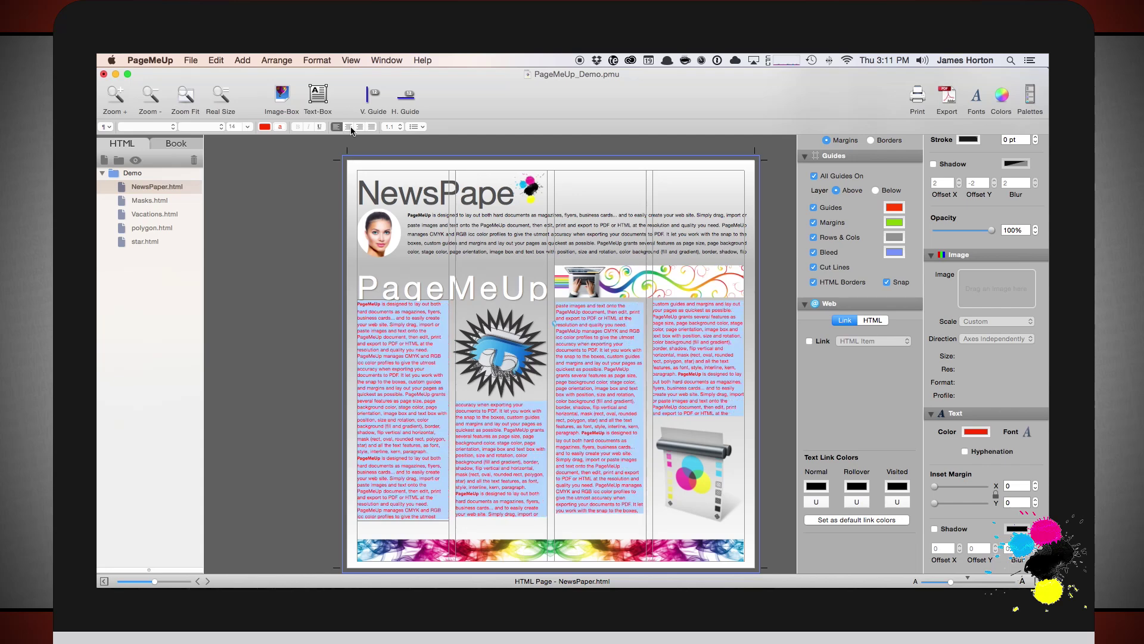
pyautogui.click(349, 127)
pyautogui.click(360, 127)
pyautogui.click(370, 128)
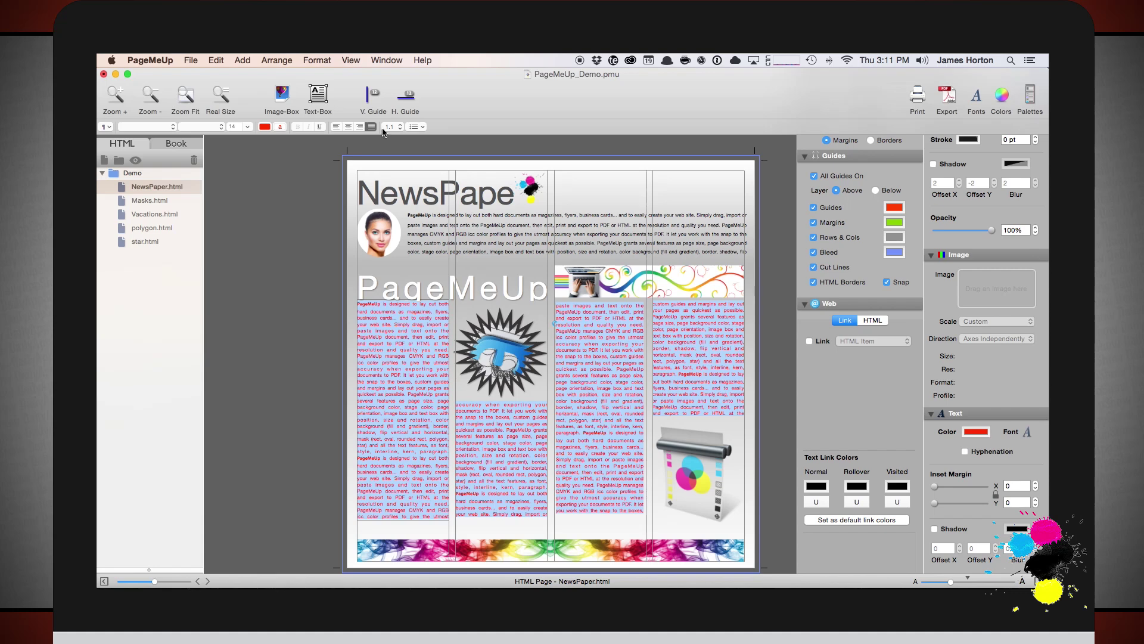
pyautogui.click(393, 127)
pyautogui.click(400, 166)
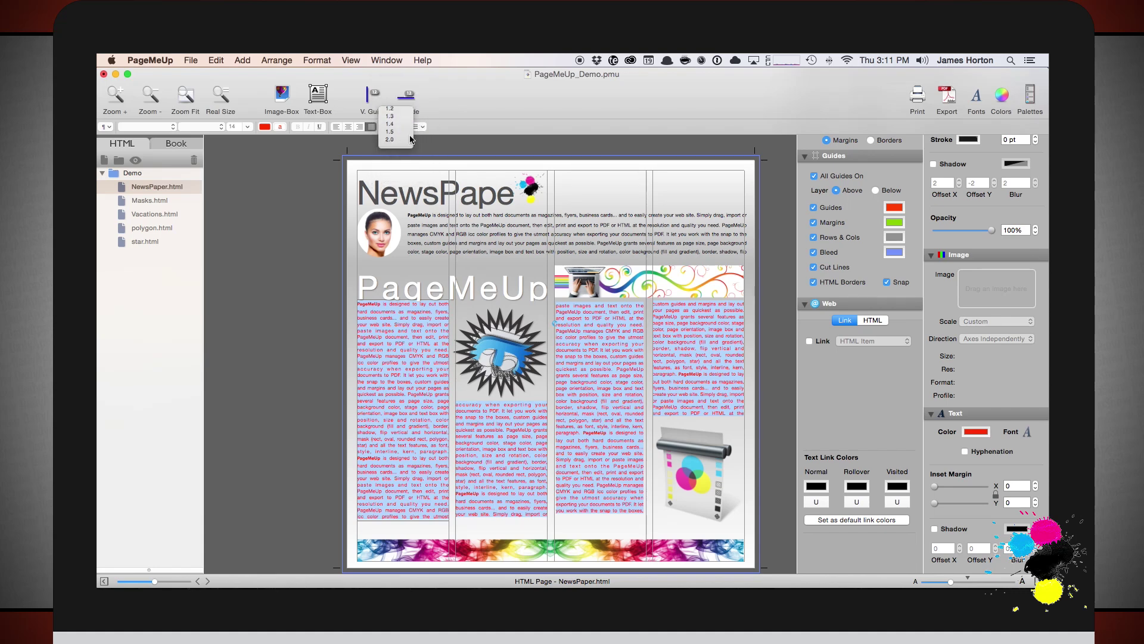
# Step: Number the paragraphs a) b) c) and show the NewsPaper.html page
pyautogui.click(417, 127)
pyautogui.click(434, 208)
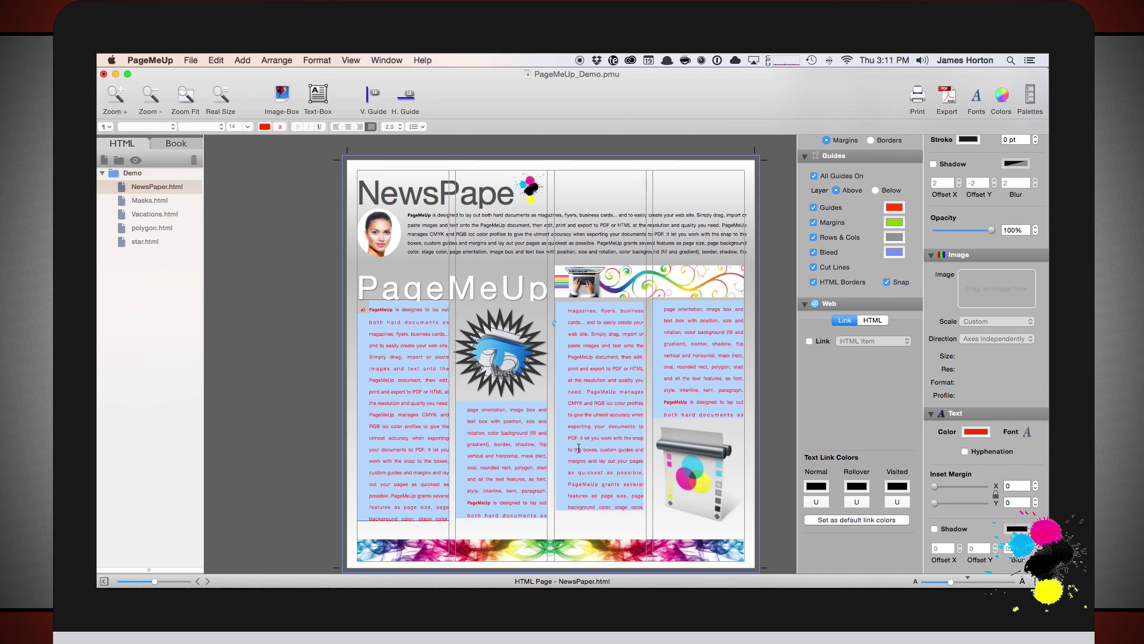
pyautogui.click(265, 294)
pyautogui.click(150, 278)
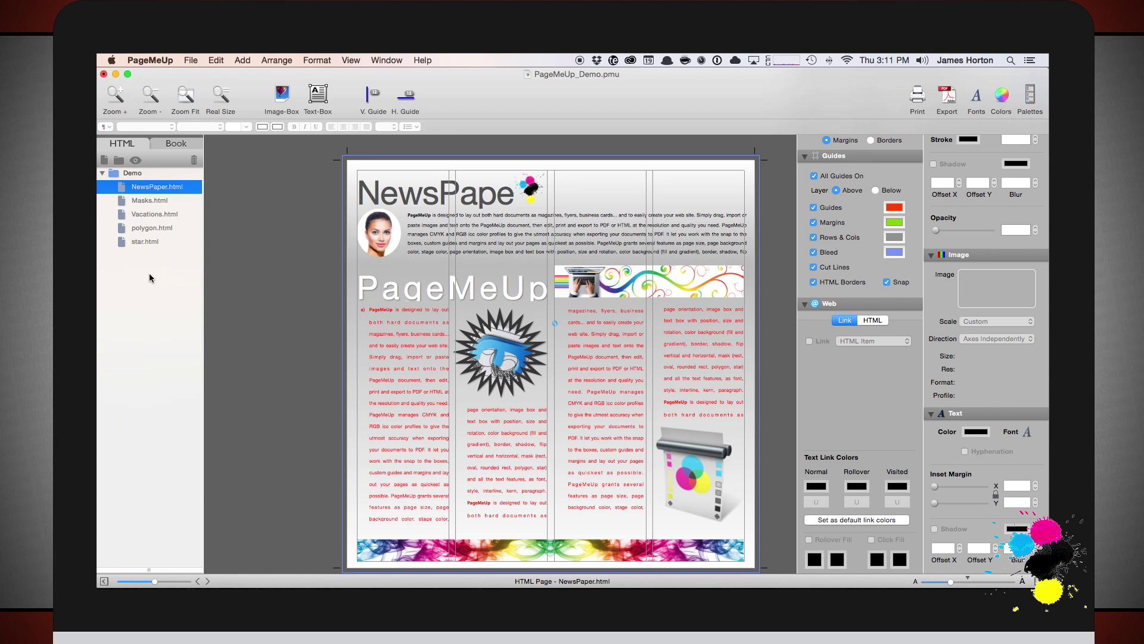
# Step: Add a new blank page_4.html and view the pages as Book thumbnails
pyautogui.click(104, 159)
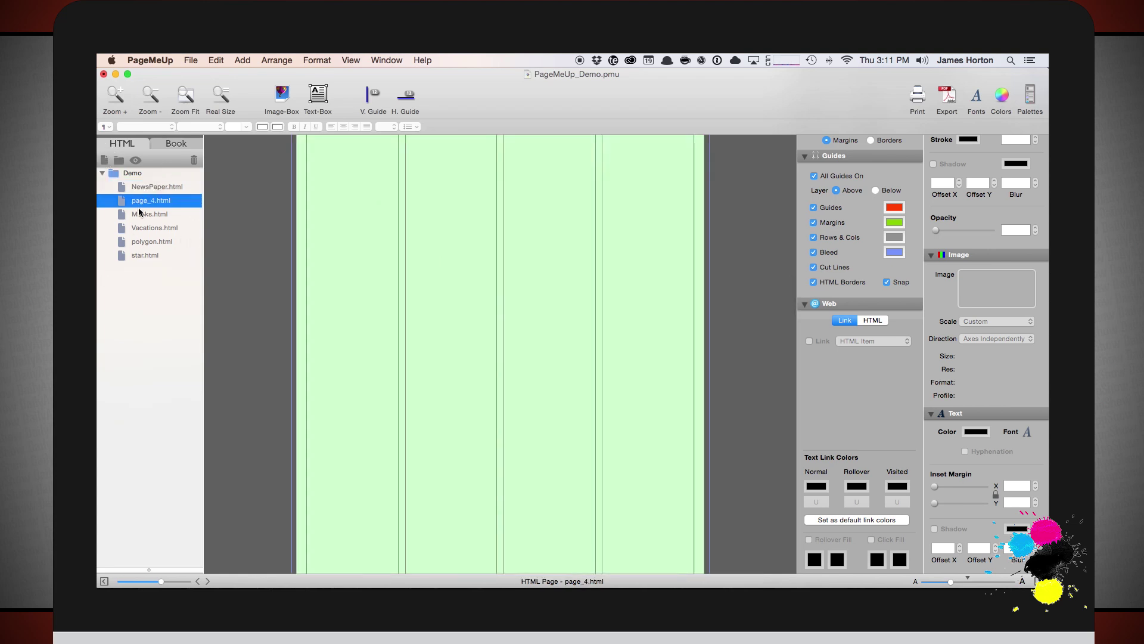
pyautogui.click(177, 144)
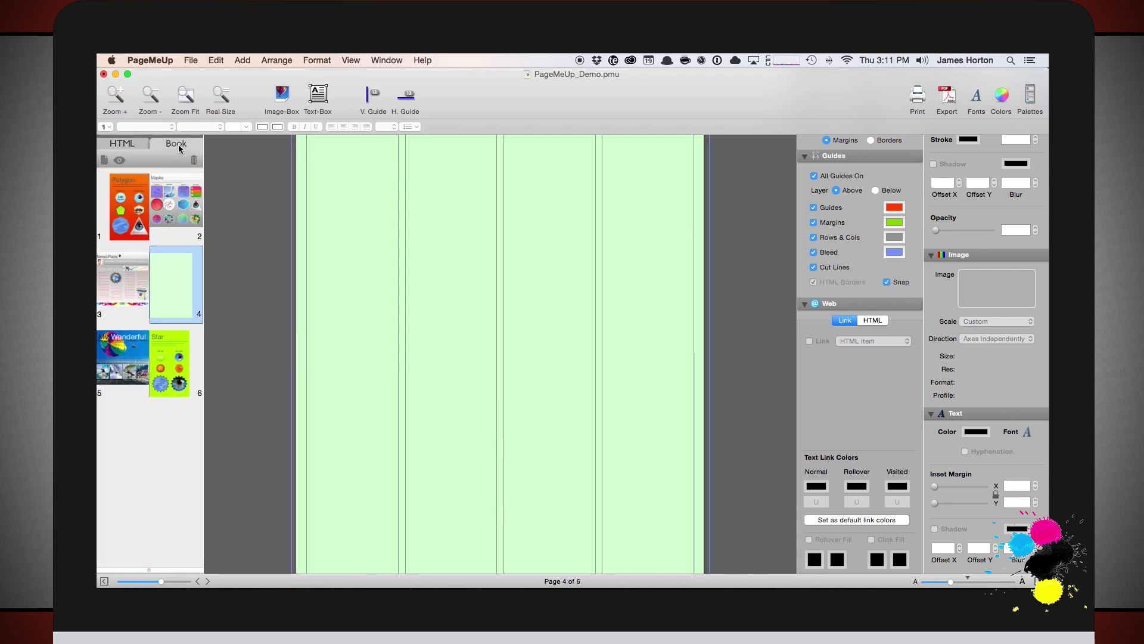
pyautogui.click(122, 144)
# Step: Reopen NewsPaper.html and preview it in the browser with File > Page Preview
pyautogui.click(154, 187)
pyautogui.click(190, 60)
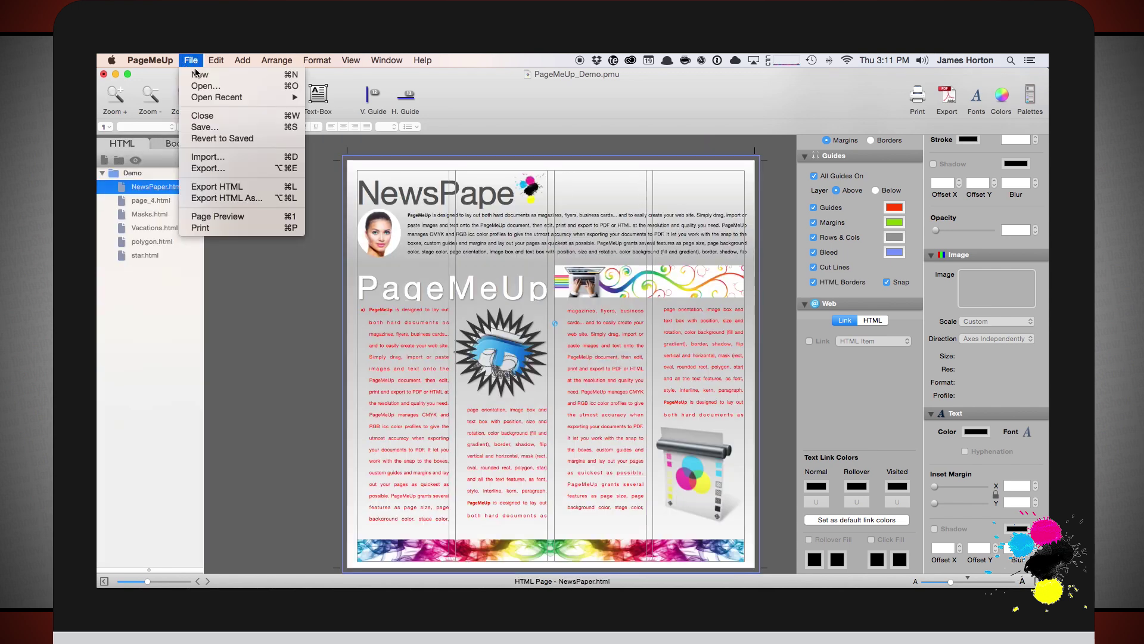
pyautogui.click(242, 218)
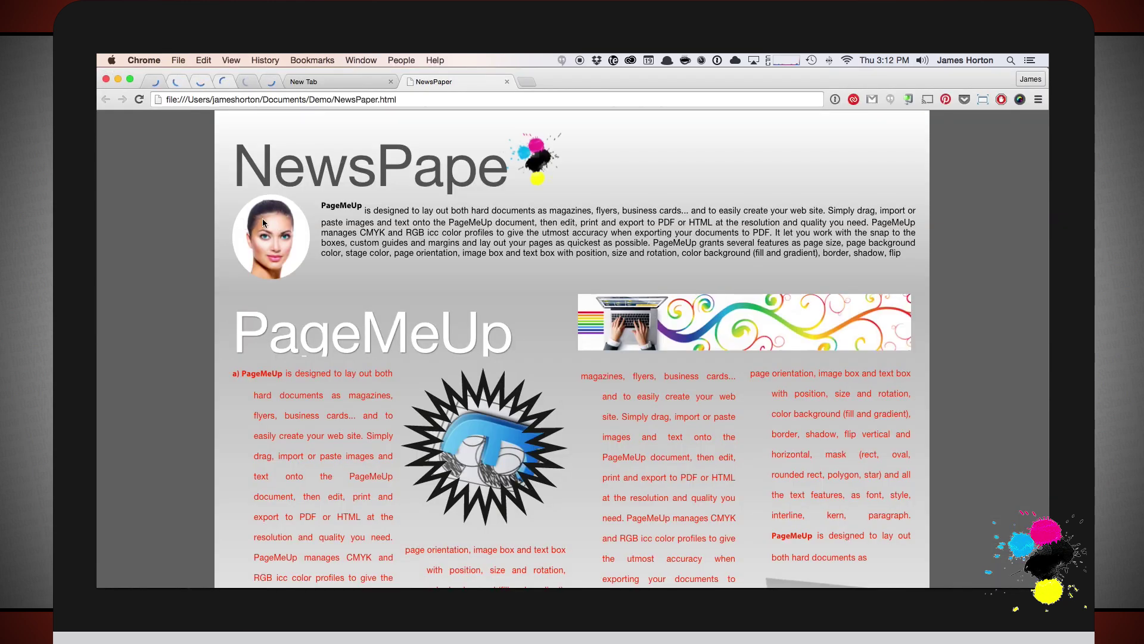
# Step: Scroll through the NewsPaper preview in Chrome, then close its tab and the browser
pyautogui.scroll(-8, 538, 266)
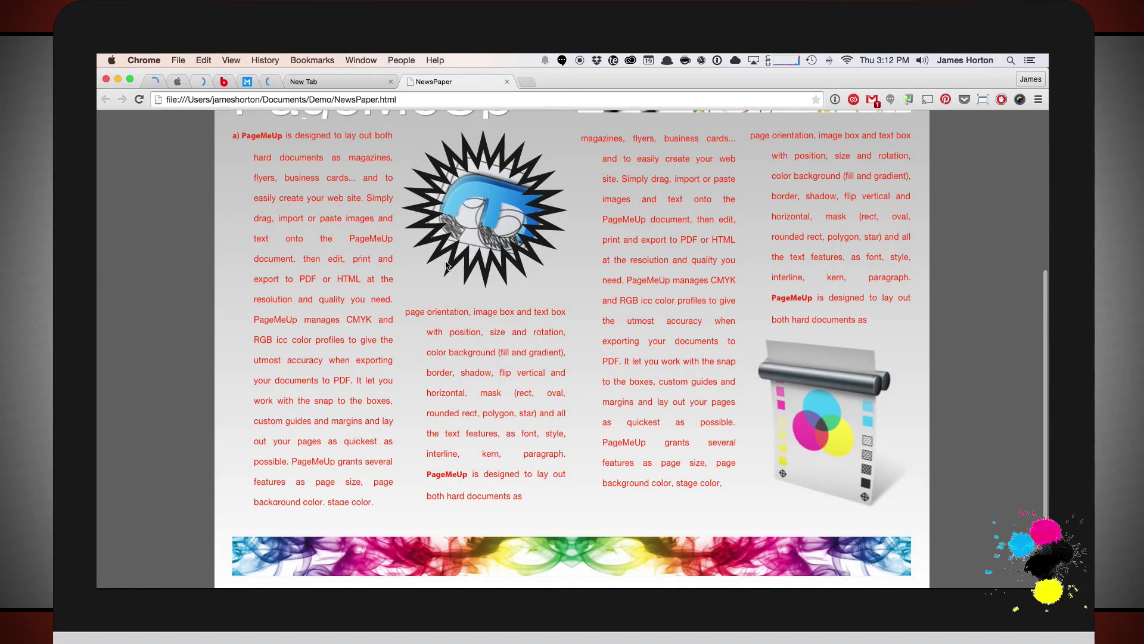
pyautogui.scroll(8, 447, 265)
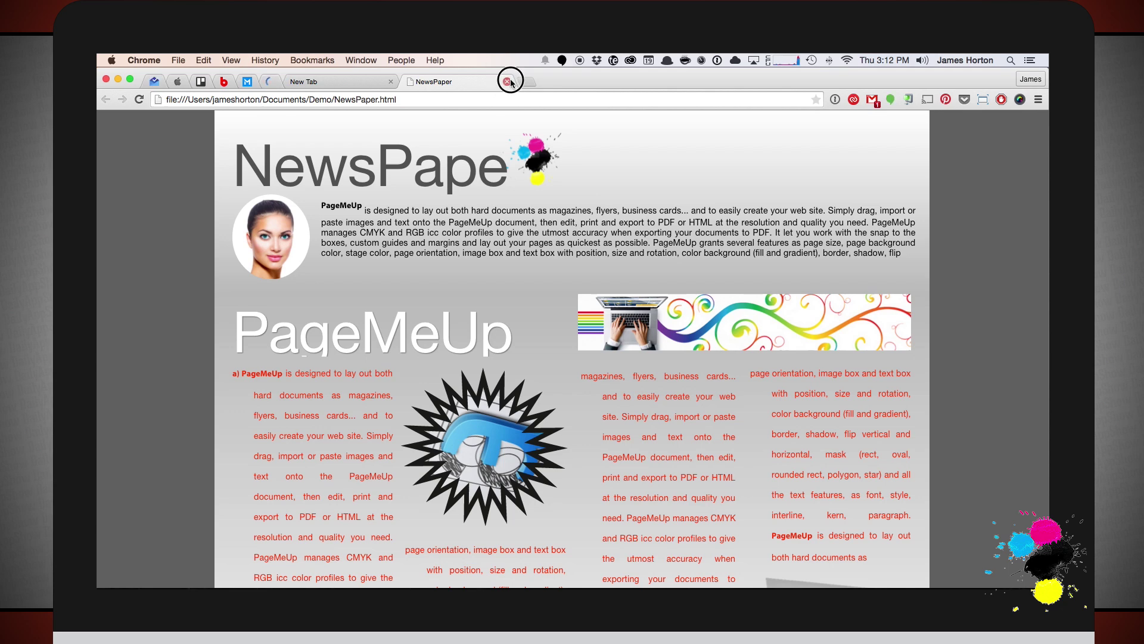
pyautogui.click(508, 82)
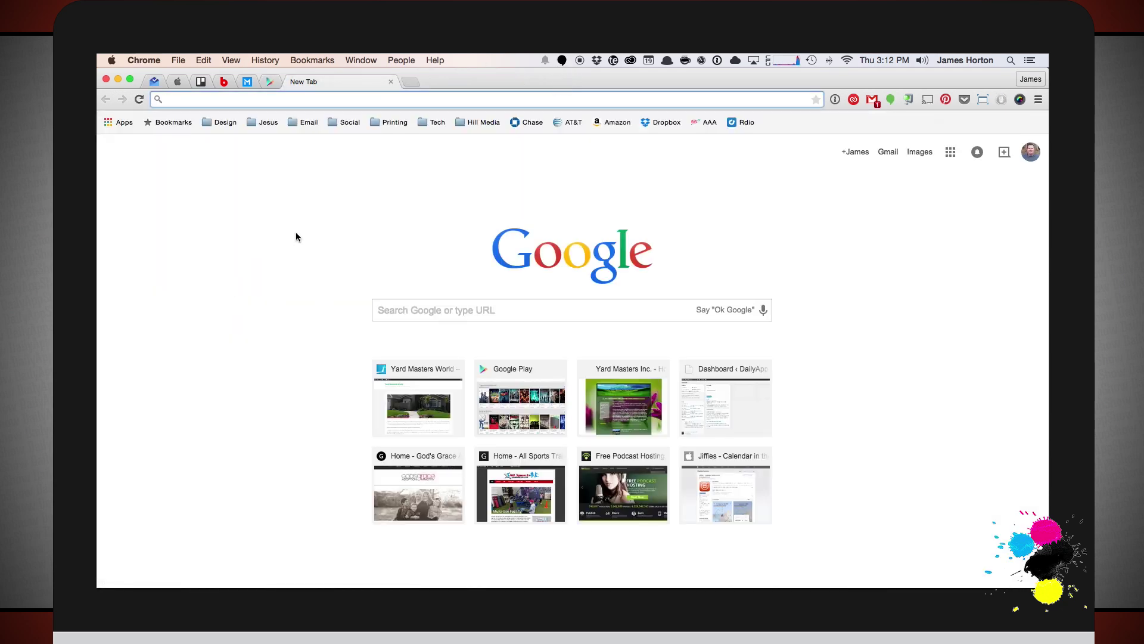
pyautogui.press('super+w')
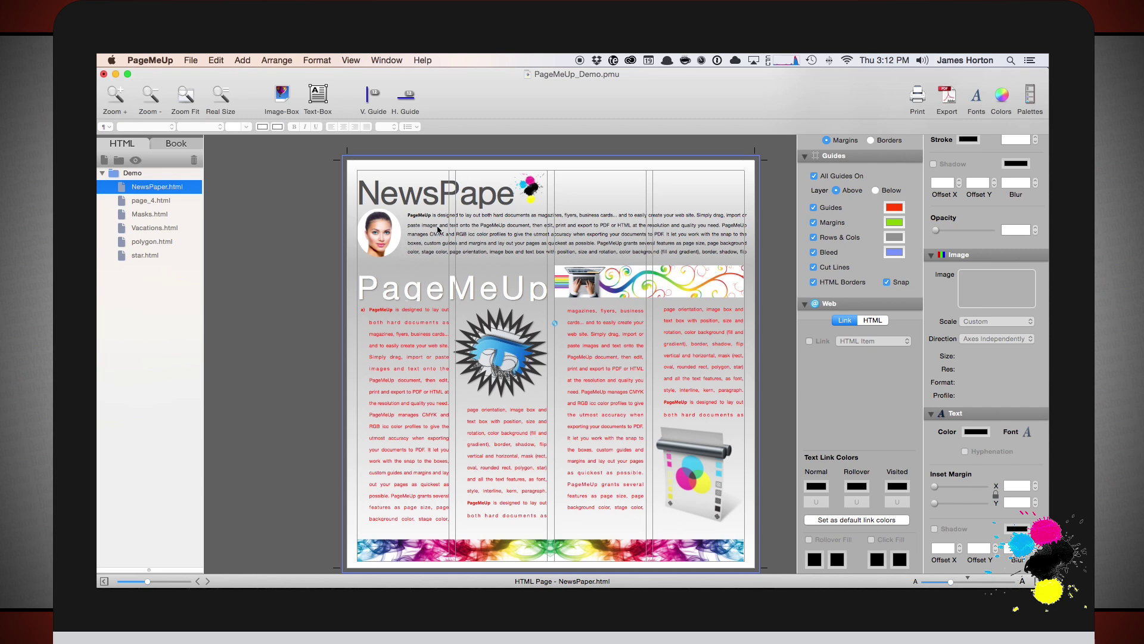
# Step: Open File > Export and keep PDF as the export format
pyautogui.click(317, 206)
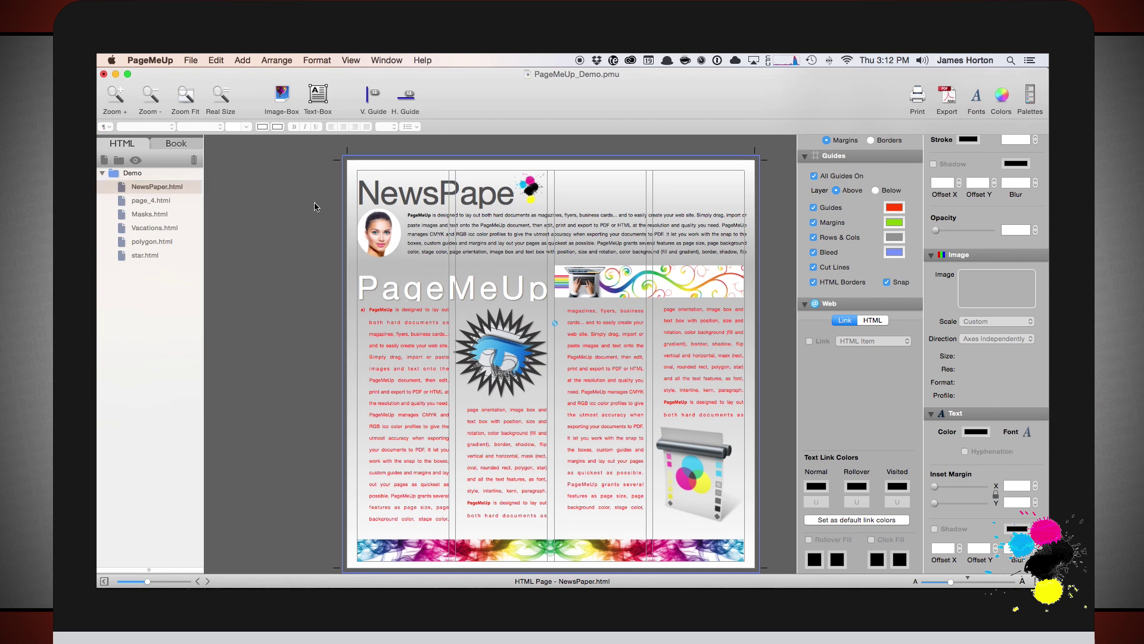
pyautogui.click(167, 57)
pyautogui.moveTo(190, 60)
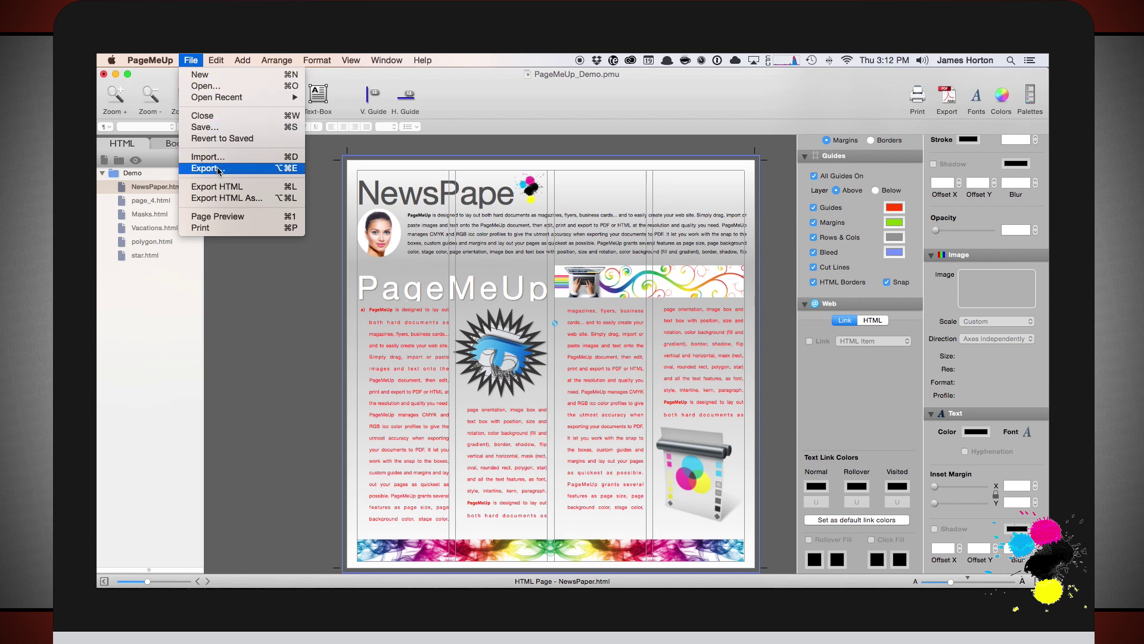
pyautogui.click(236, 171)
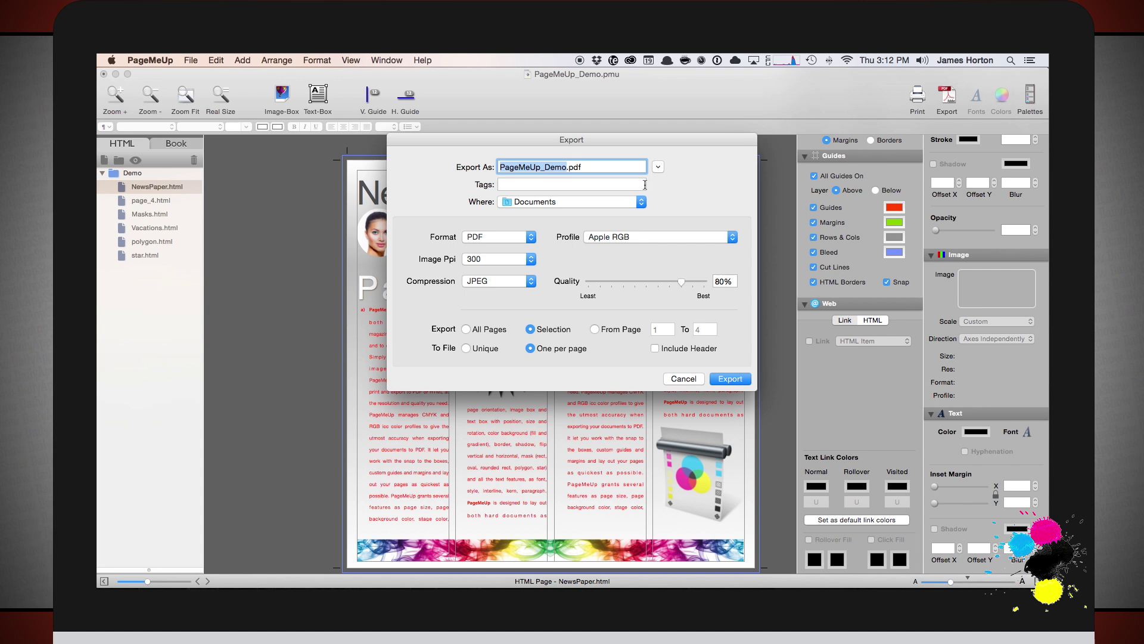
pyautogui.click(505, 237)
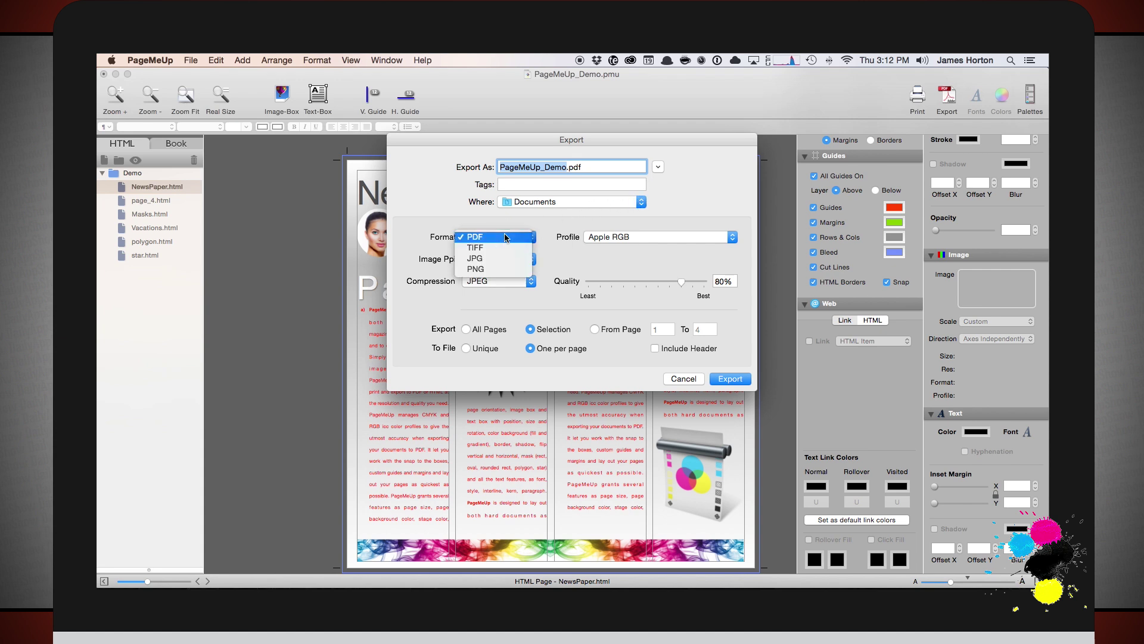
pyautogui.click(580, 254)
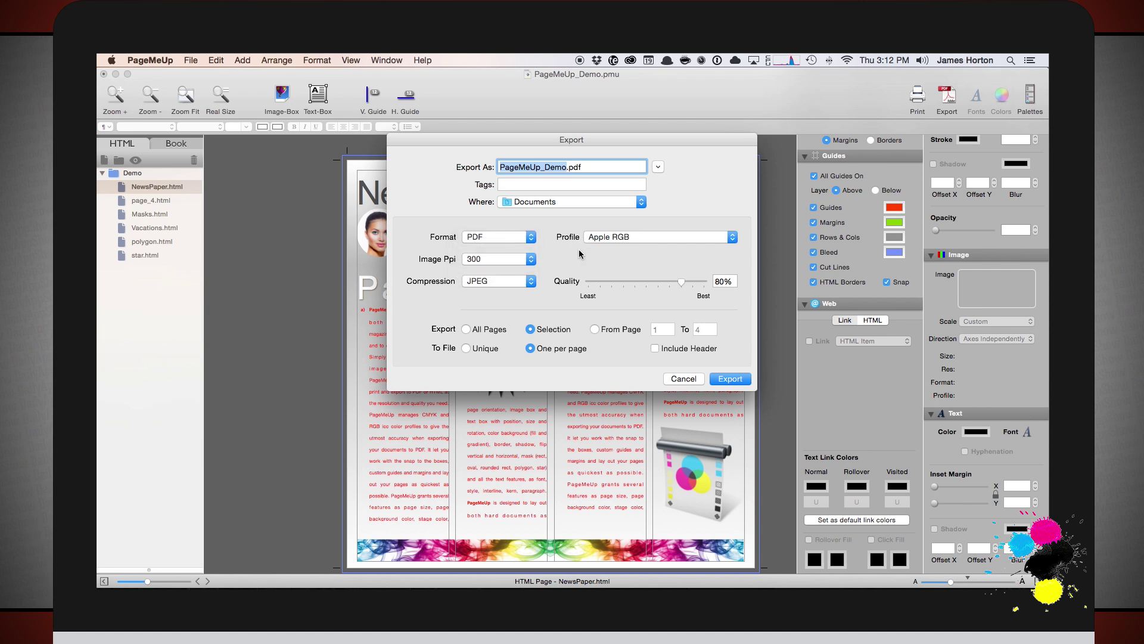
# Step: Keep the Apple RGB profile, raise quality to 100%, then cancel the export
pyautogui.click(628, 240)
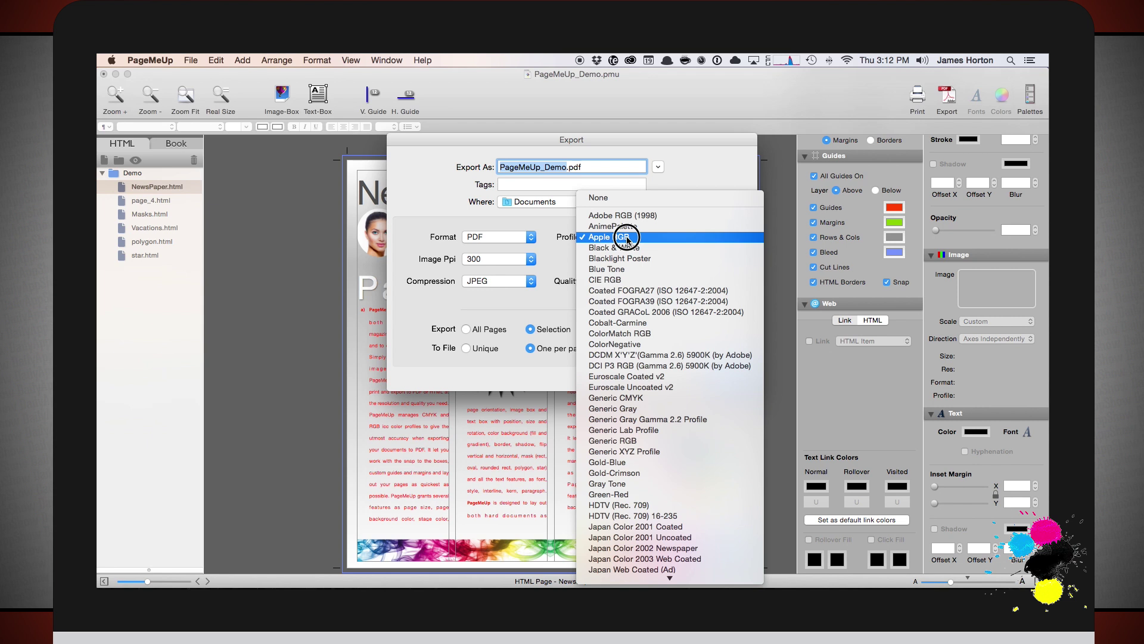
pyautogui.scroll(-10, 658, 357)
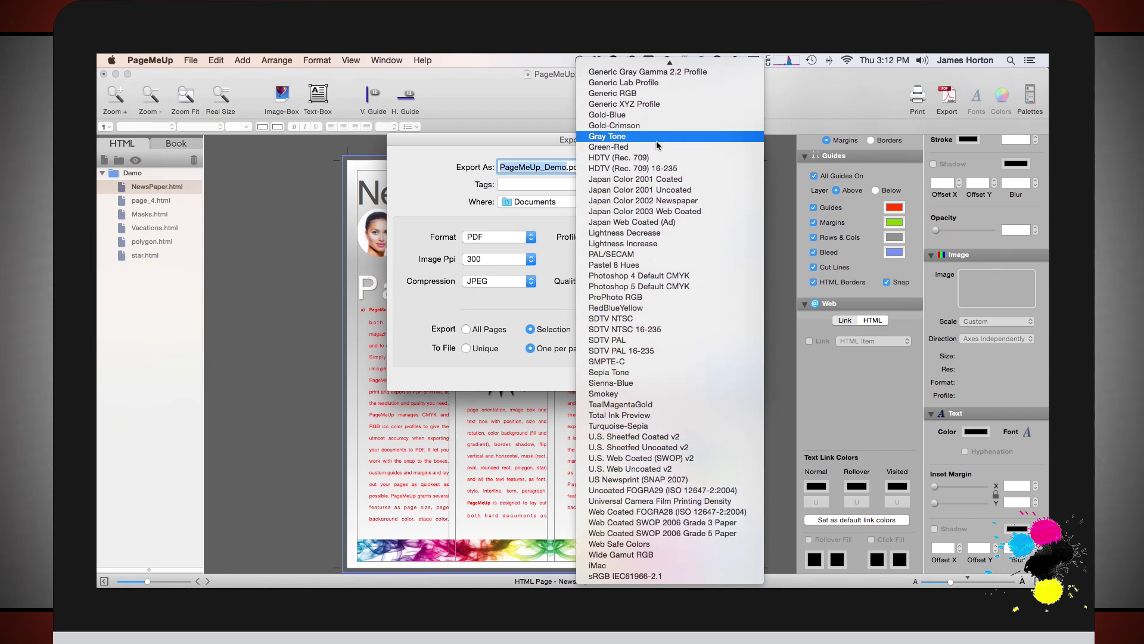
pyautogui.scroll(5, 662, 84)
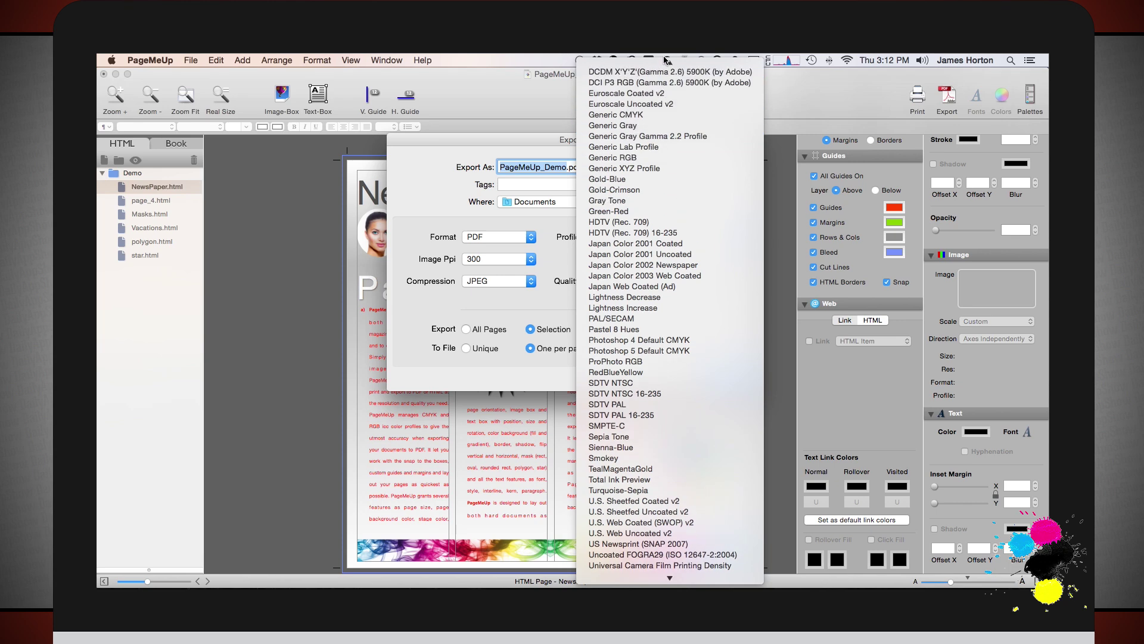
pyautogui.click(462, 167)
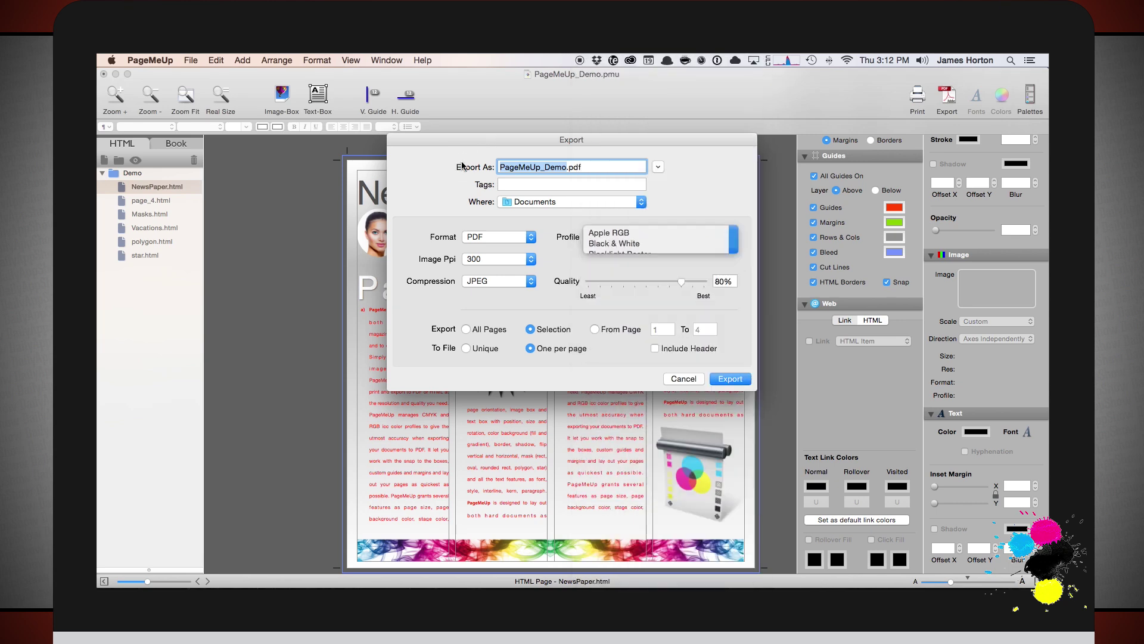
pyautogui.moveTo(688, 283); pyautogui.dragTo(721, 285)
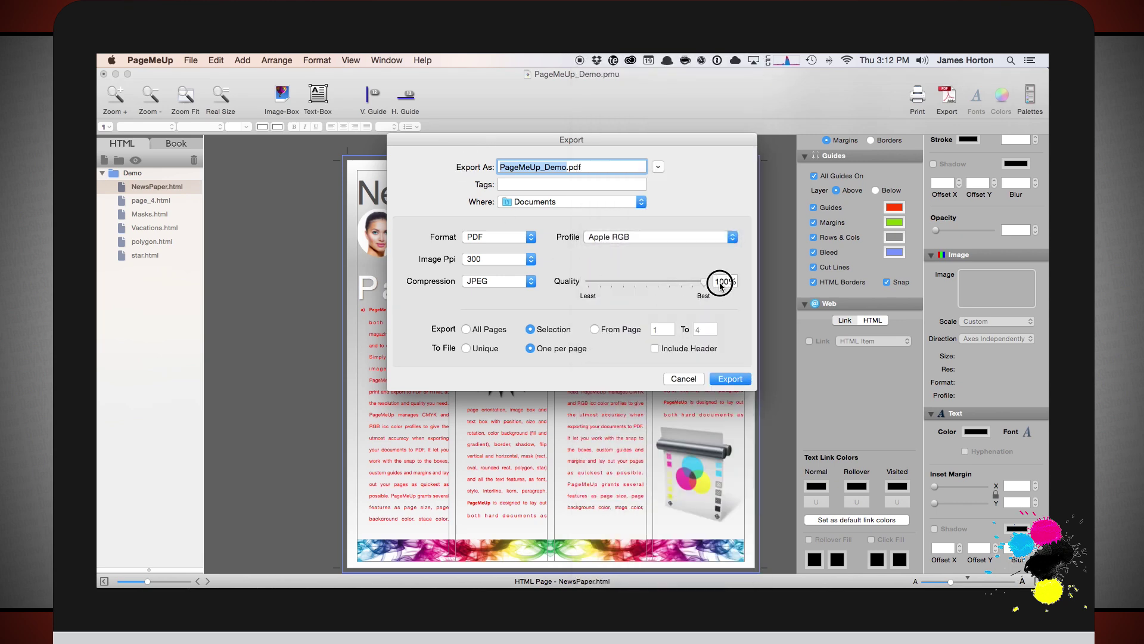
pyautogui.click(685, 380)
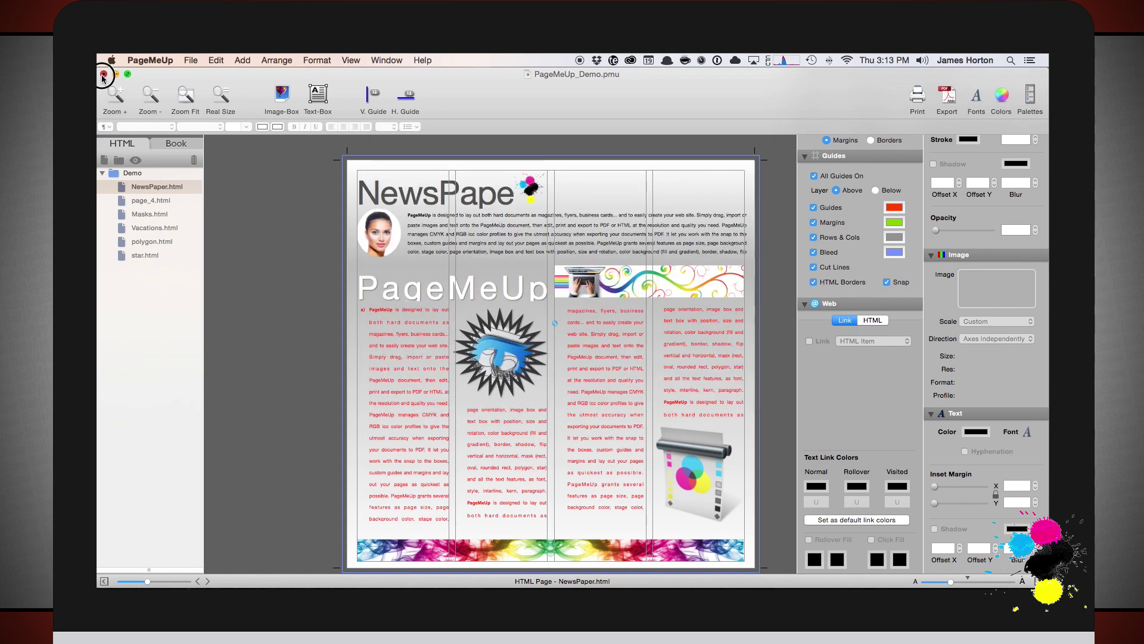
# Step: Close the PageMeUp_Demo document and the Untitled document, choosing Don't Save
pyautogui.click(103, 74)
pyautogui.click(545, 195)
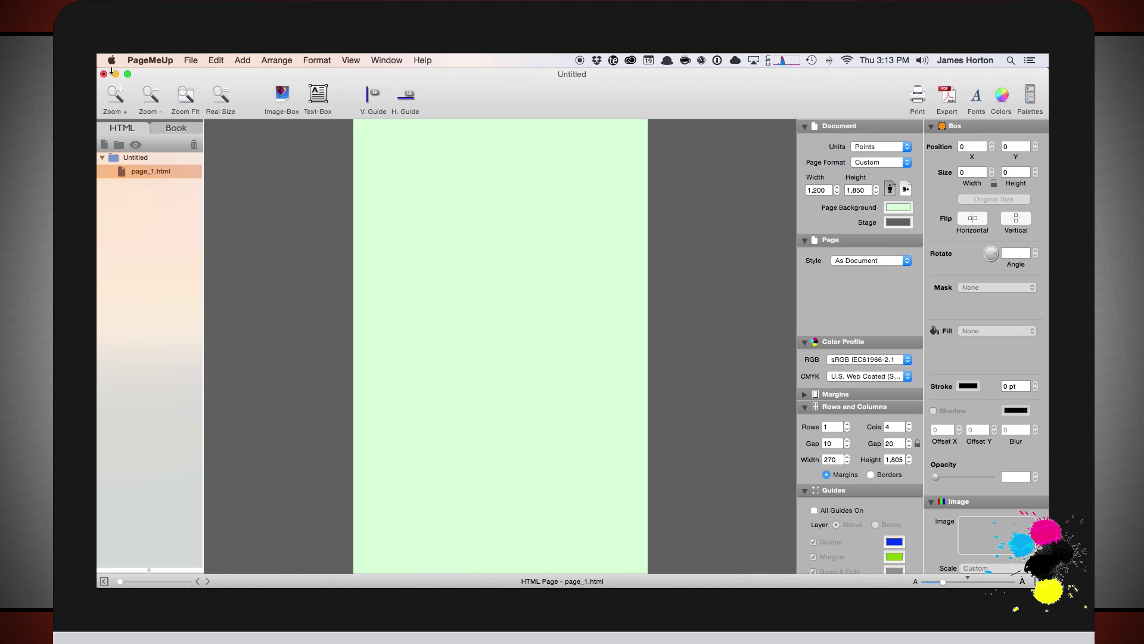
pyautogui.click(104, 74)
pyautogui.click(547, 181)
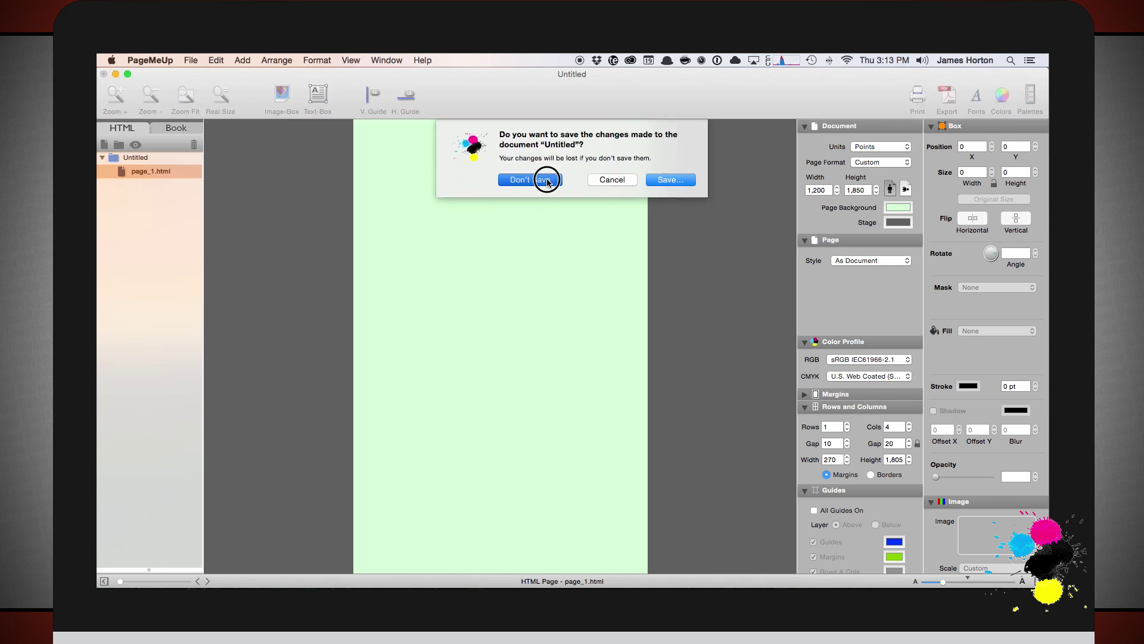
# Step: Open DailyAppShow.pmu and select its logo, header, iPhone Edition and Android Edition images
pyautogui.doubleClick(1016, 166)
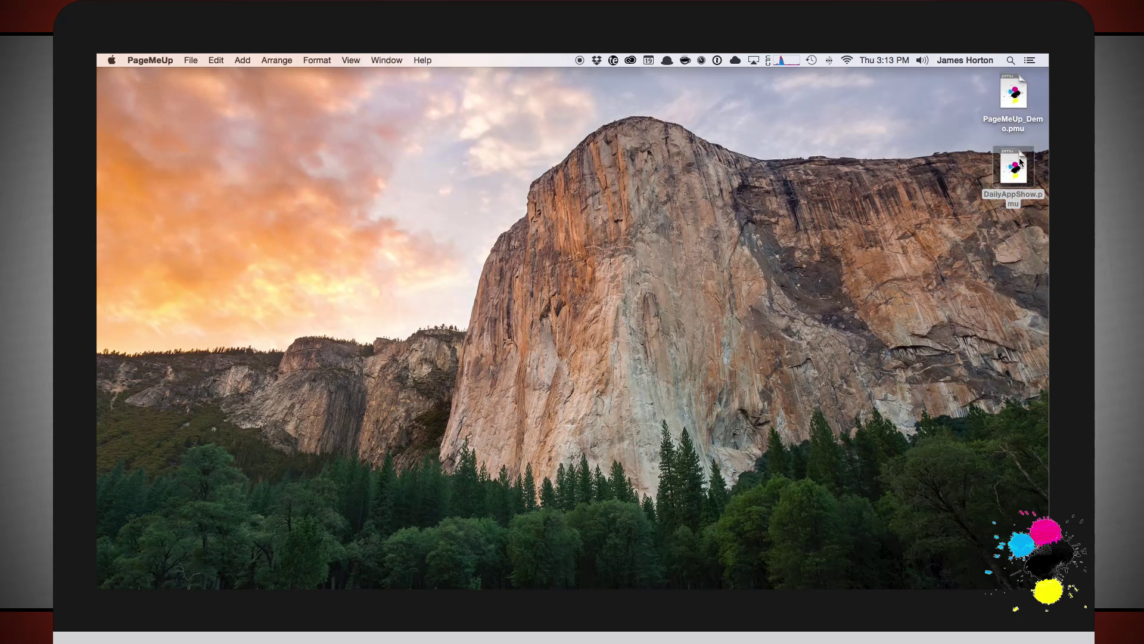
pyautogui.scroll(2, 489, 354)
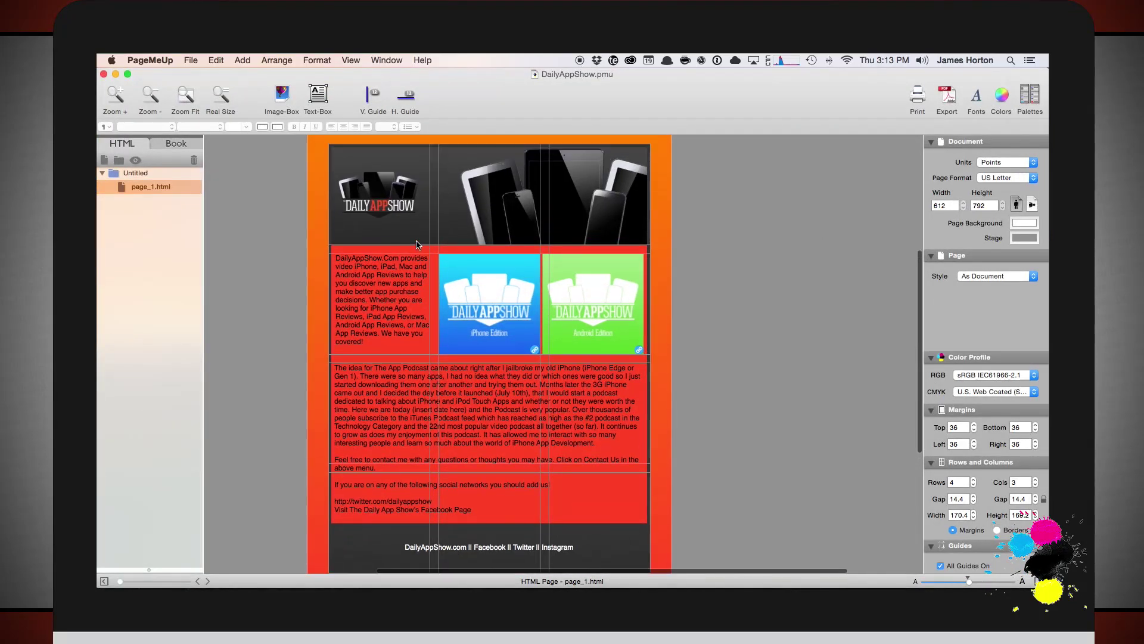
pyautogui.click(383, 186)
pyautogui.click(509, 188)
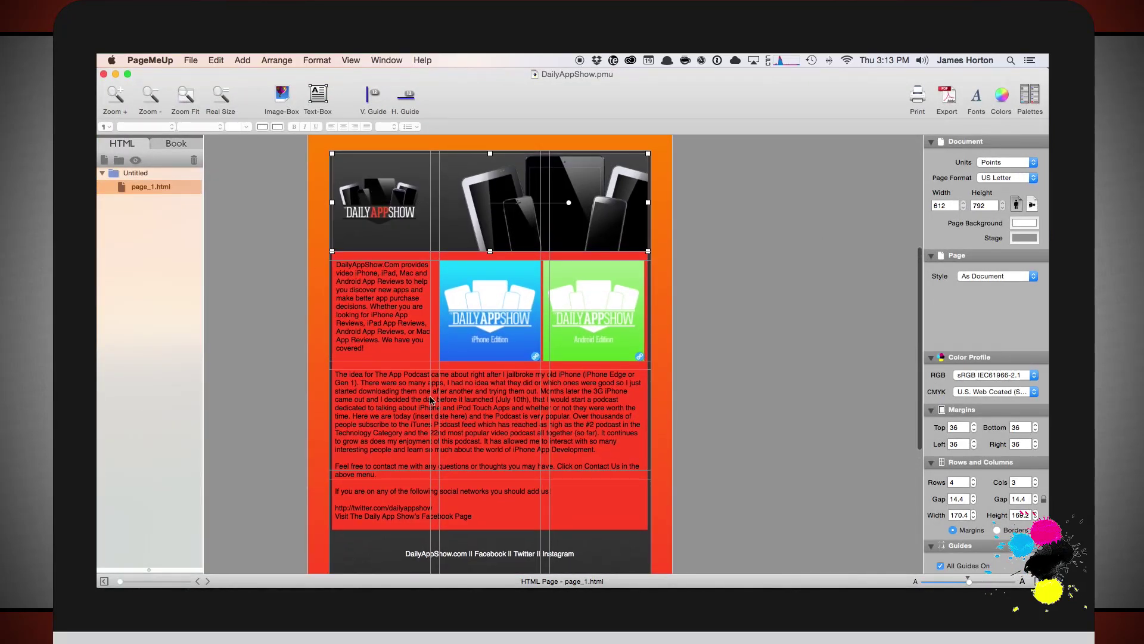
pyautogui.click(523, 324)
pyautogui.click(599, 319)
# Step: Select the lower text box and the page's red background shape
pyautogui.scroll(-2, 431, 374)
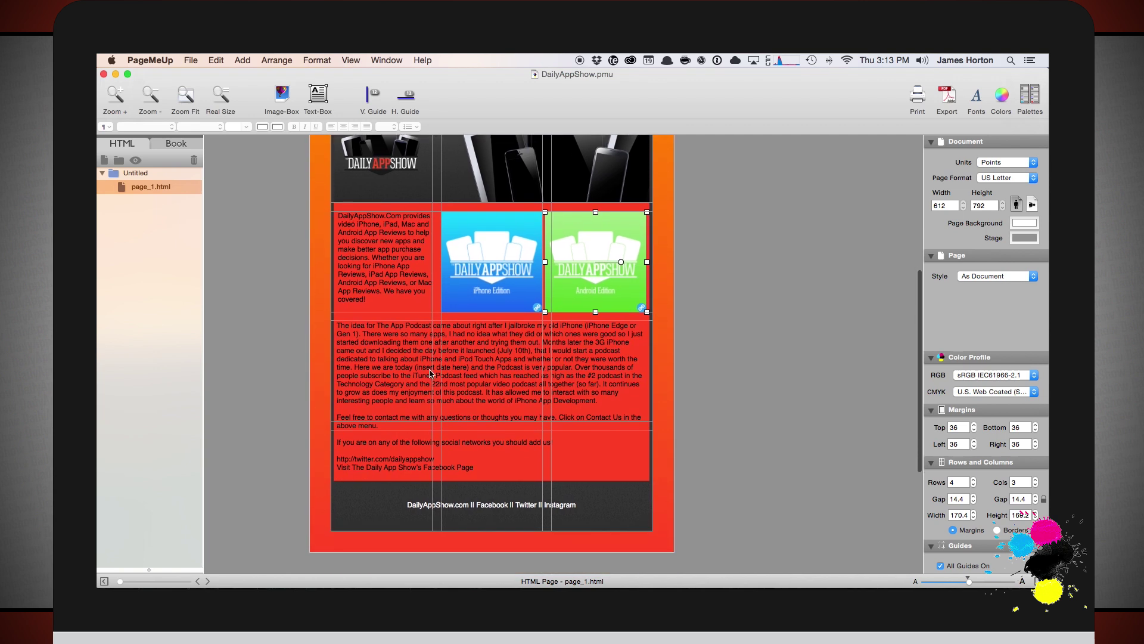
pyautogui.click(431, 374)
pyautogui.click(329, 268)
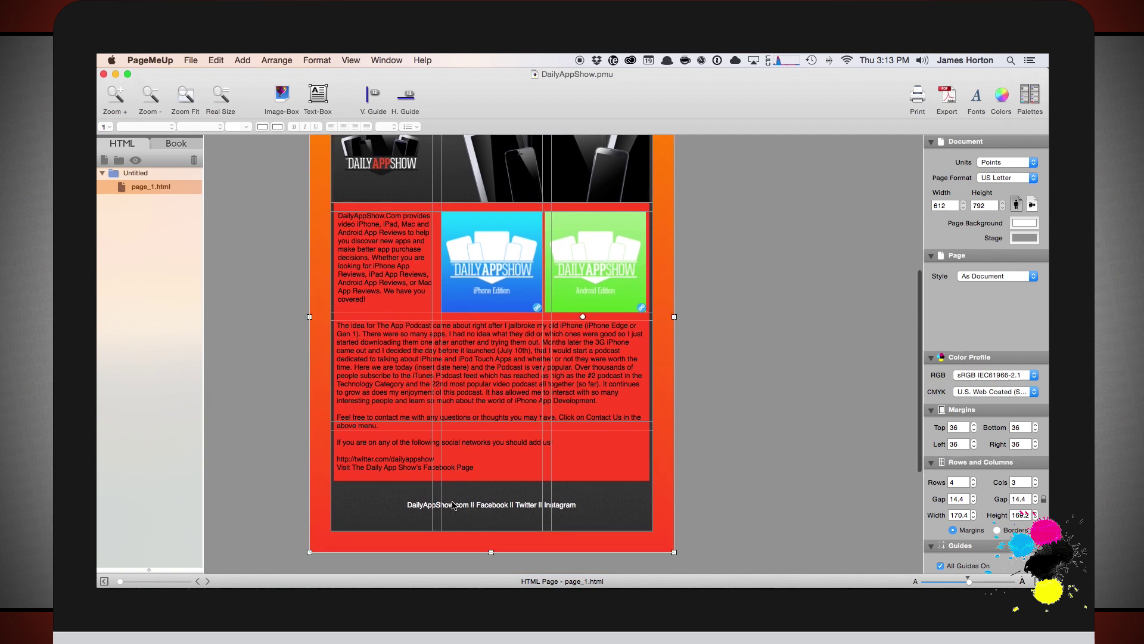
pyautogui.scroll(3, 527, 305)
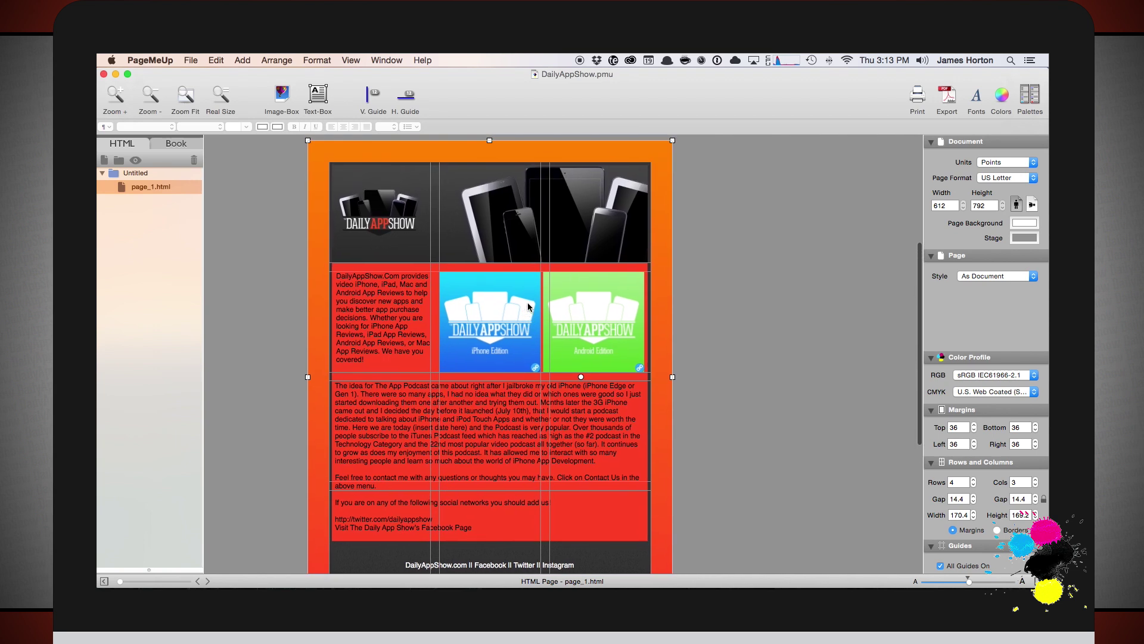
pyautogui.moveTo(528, 304)
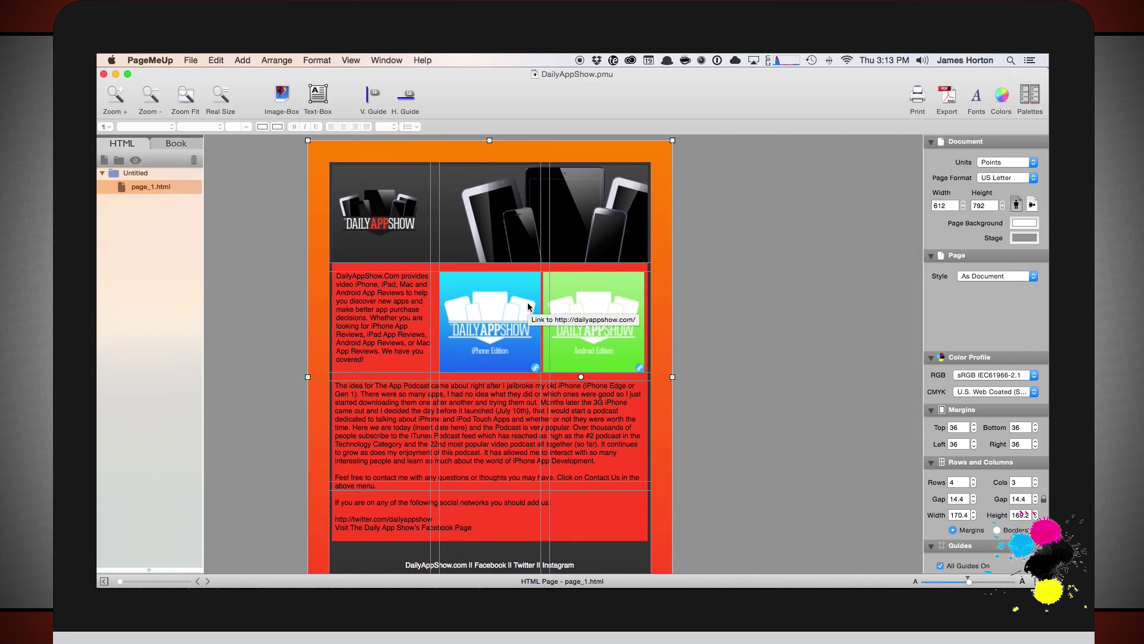